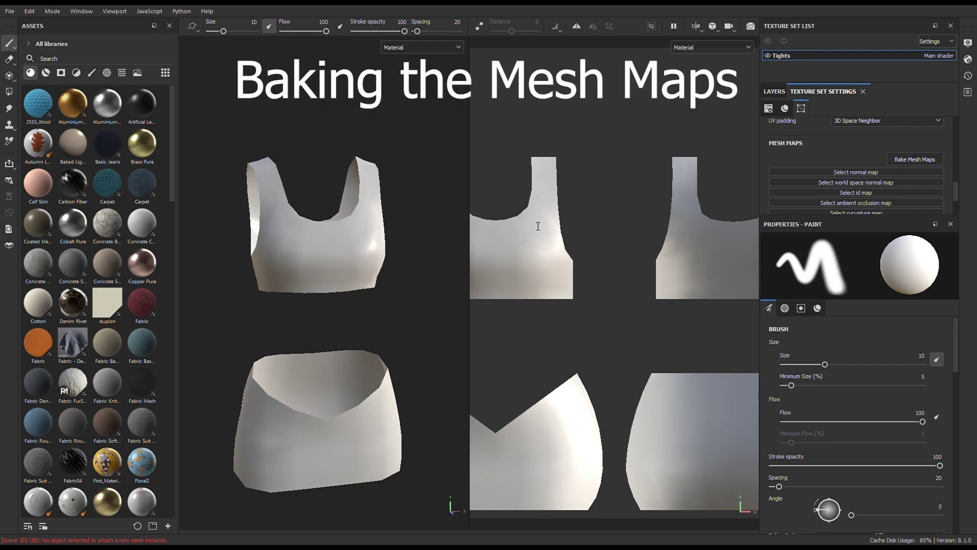
Step: Cycle the viewport through the baked AO, curvature and thickness maps, then orbit the garments
{"action": "key", "text": "b"}
{"action": "key", "text": "b"}
{"action": "key", "text": "b"}
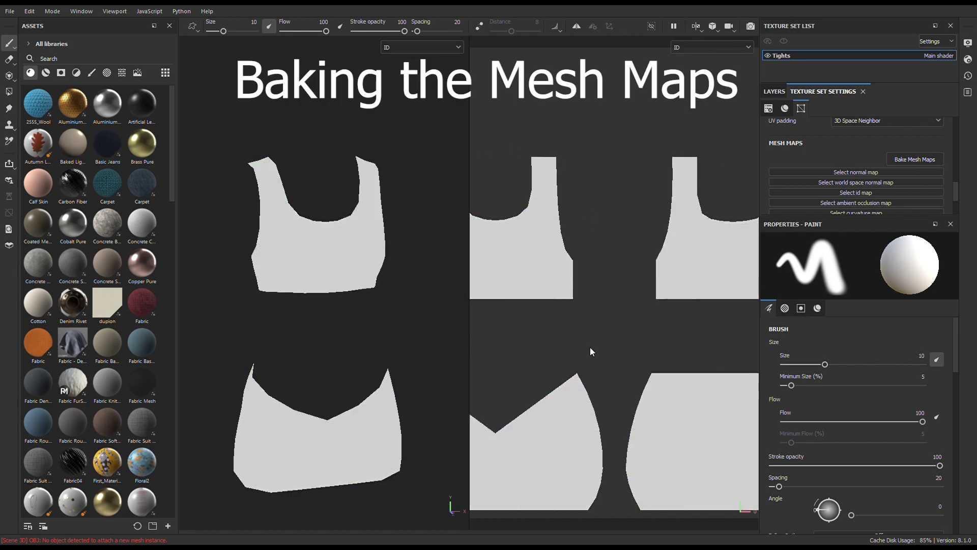
{"action": "key", "text": "b"}
{"action": "key", "text": "b"}
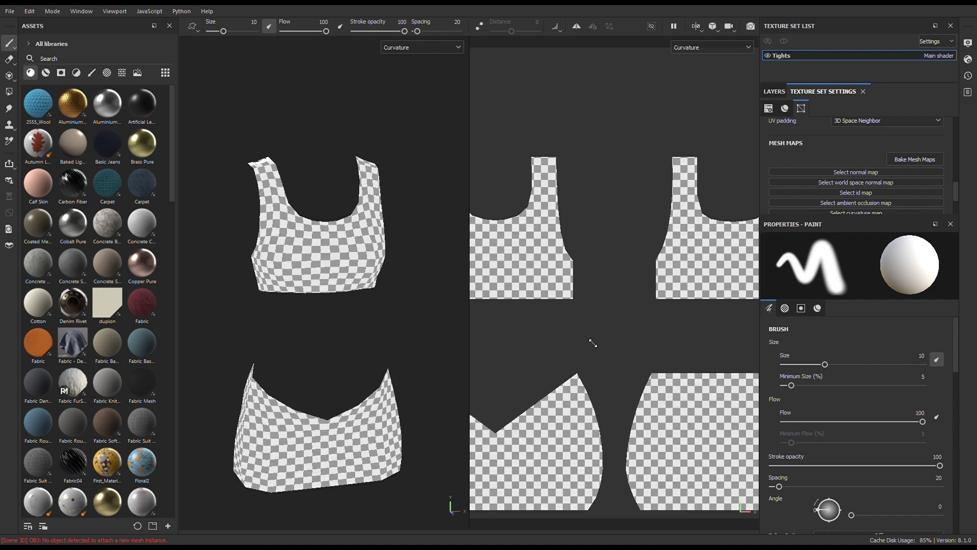
{"action": "key", "text": "b"}
{"action": "key", "text": "b"}
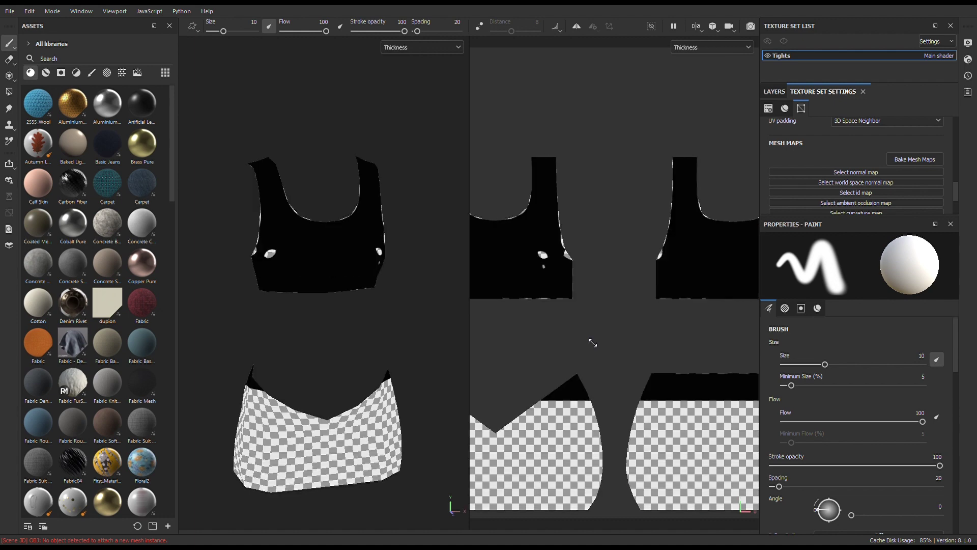
{"action": "key", "text": "b"}
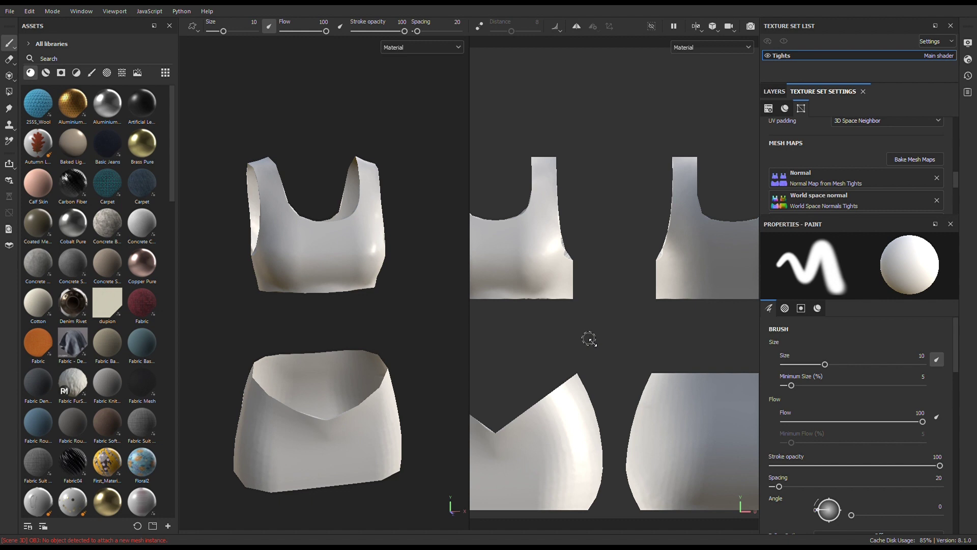
{"action": "mouse_move", "coordinate": [367, 325]}
{"action": "left_mouse_down", "text": "alt"}
{"action": "mouse_move", "coordinate": [293, 390]}
{"action": "mouse_move", "coordinate": [340, 348]}
{"action": "mouse_move", "coordinate": [367, 352]}
{"action": "left_mouse_up", "text": "alt"}
Step: Scroll to the leather materials, try Leather bag on the garment, then undo it
{"action": "scroll", "coordinate": [292, 390], "scroll_direction": "up", "scroll_amount": 5}
{"action": "scroll", "coordinate": [293, 390], "scroll_direction": "down", "scroll_amount": 5}
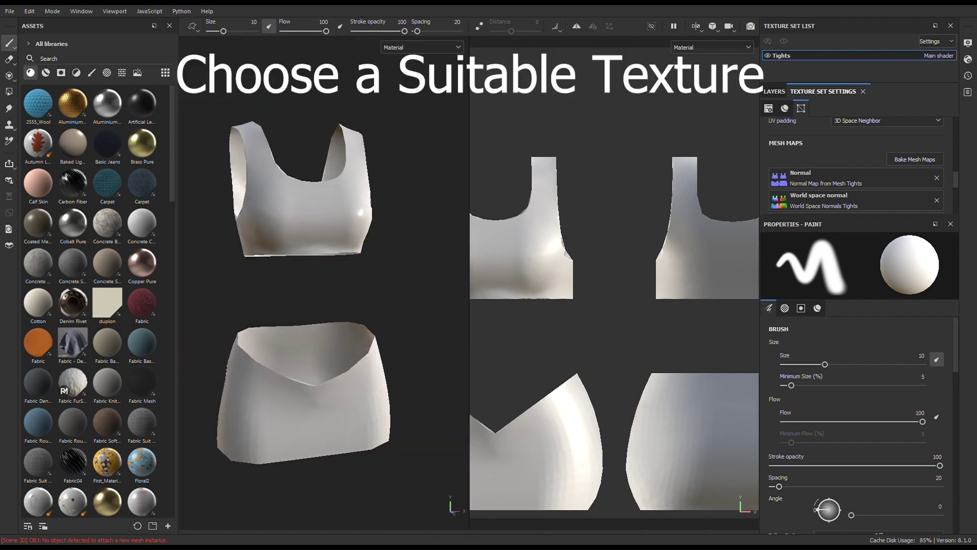
{"action": "scroll", "coordinate": [76, 275], "scroll_direction": "down", "scroll_amount": 5}
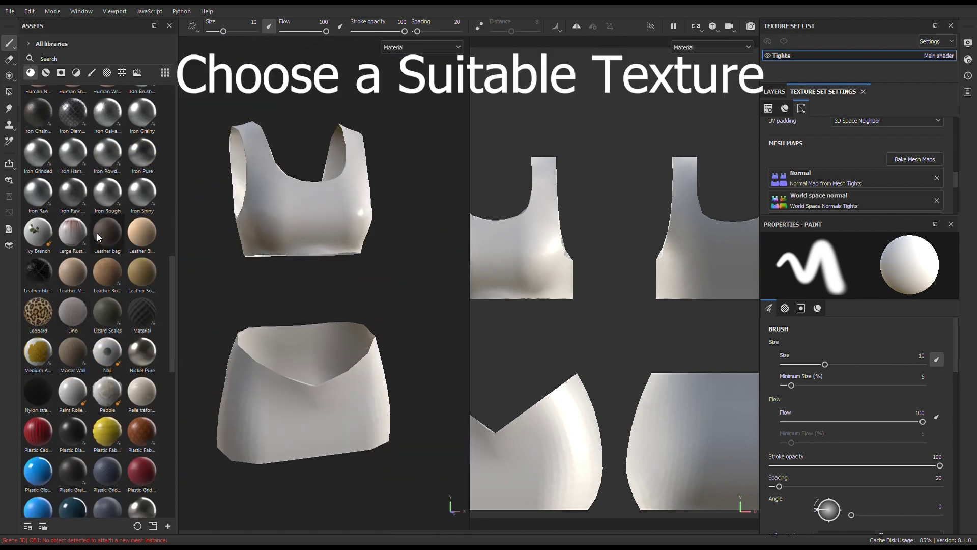
{"action": "scroll", "coordinate": [75, 269], "scroll_direction": "down", "scroll_amount": 5}
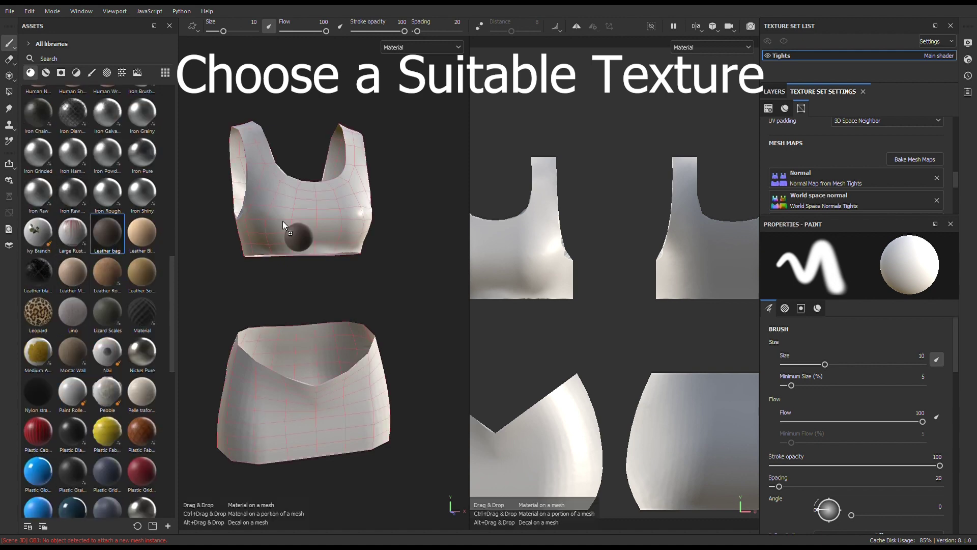
{"action": "left_click_drag", "start_coordinate": [110, 236], "coordinate": [283, 221]}
{"action": "scroll", "coordinate": [300, 203], "scroll_direction": "up", "scroll_amount": 5}
{"action": "key", "text": "ctrl+z"}
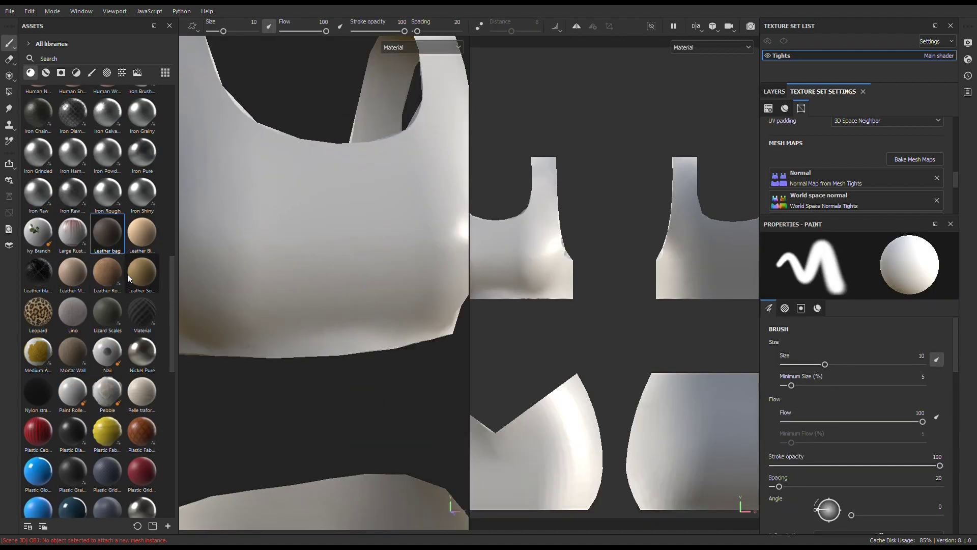
Step: Preview another tan leather, undo it, and apply Leather Rough to the top and skirt
{"action": "left_click", "coordinate": [145, 283]}
{"action": "left_click_drag", "start_coordinate": [145, 283], "coordinate": [282, 252]}
{"action": "key", "text": "ctrl+z"}
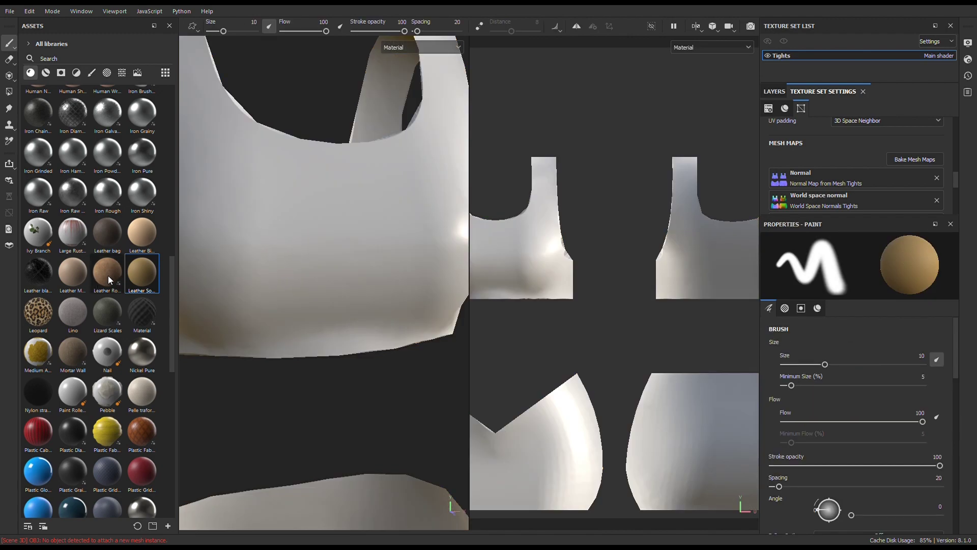
{"action": "left_click_drag", "start_coordinate": [108, 276], "coordinate": [285, 224]}
Step: Set the Leather Rough UV tiling to 10 and scroll through the fill parameters
{"action": "type", "text": "10"}
{"action": "key", "text": "Return"}
{"action": "scroll", "coordinate": [373, 232], "scroll_direction": "up", "scroll_amount": 5}
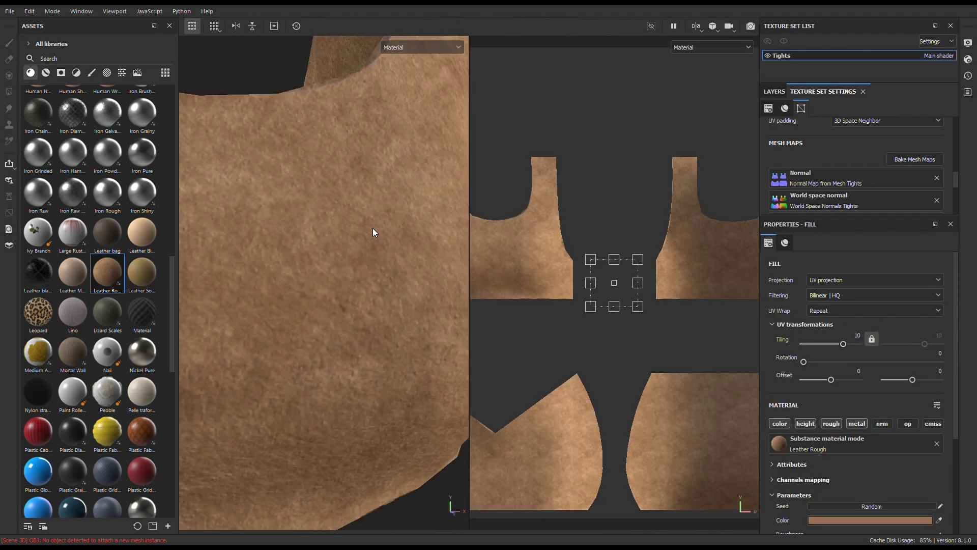
{"action": "scroll", "coordinate": [356, 224], "scroll_direction": "down", "scroll_amount": 5}
{"action": "scroll", "coordinate": [339, 201], "scroll_direction": "up", "scroll_amount": 5}
{"action": "scroll", "coordinate": [360, 221], "scroll_direction": "down", "scroll_amount": 5}
{"action": "scroll", "coordinate": [821, 415], "scroll_direction": "down", "scroll_amount": 2}
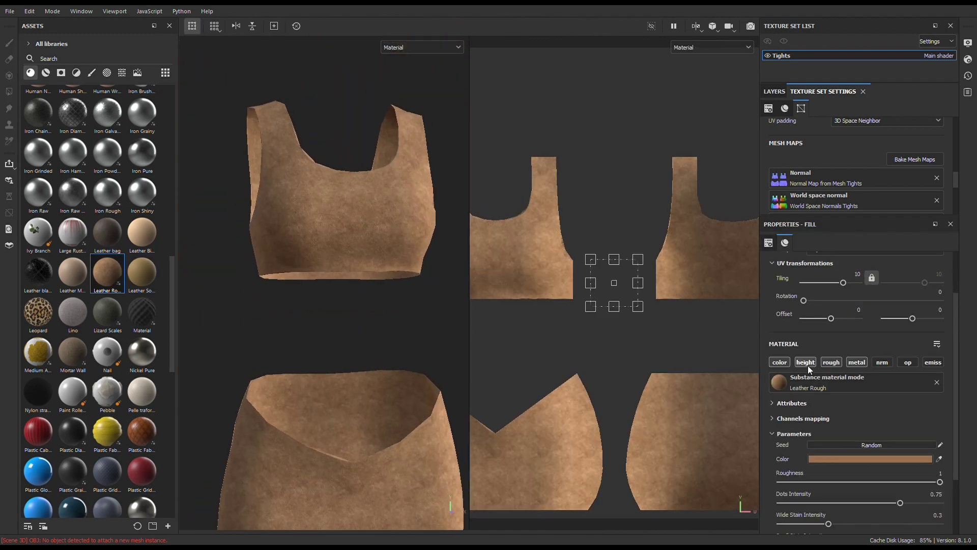
{"action": "scroll", "coordinate": [360, 221], "scroll_direction": "up", "scroll_amount": 3}
{"action": "scroll", "coordinate": [821, 414], "scroll_direction": "down", "scroll_amount": 2}
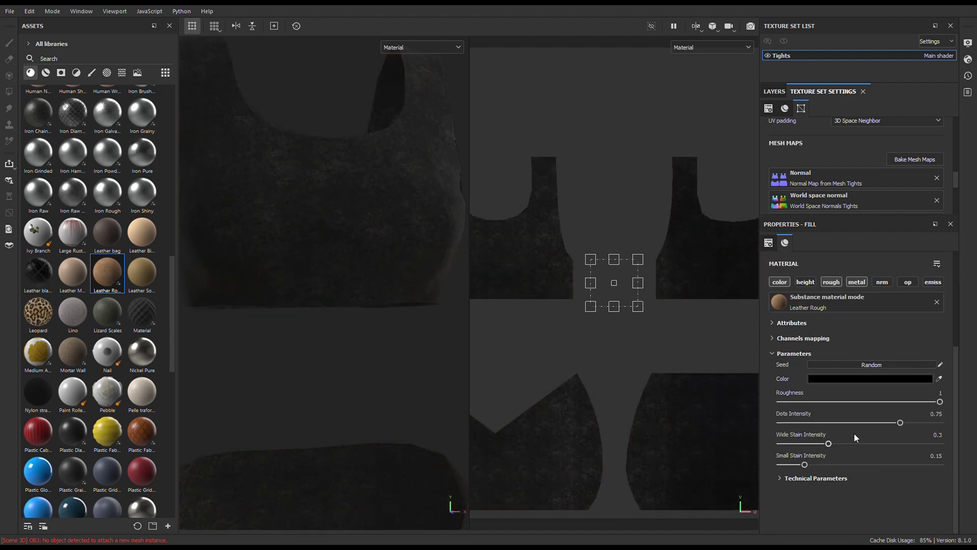
Step: Make the leather black with roughness 0.59, dots intensity 0.07 and wide stain intensity 0.55
{"action": "left_click_drag", "start_coordinate": [941, 402], "coordinate": [890, 401]}
{"action": "mouse_move", "coordinate": [356, 408]}
{"action": "left_mouse_down", "text": "alt"}
{"action": "mouse_move", "coordinate": [298, 429]}
{"action": "mouse_move", "coordinate": [408, 350]}
{"action": "mouse_move", "coordinate": [325, 307]}
{"action": "mouse_move", "coordinate": [348, 374]}
{"action": "left_mouse_up", "text": "alt"}
{"action": "scroll", "coordinate": [840, 331], "scroll_direction": "up", "scroll_amount": 3}
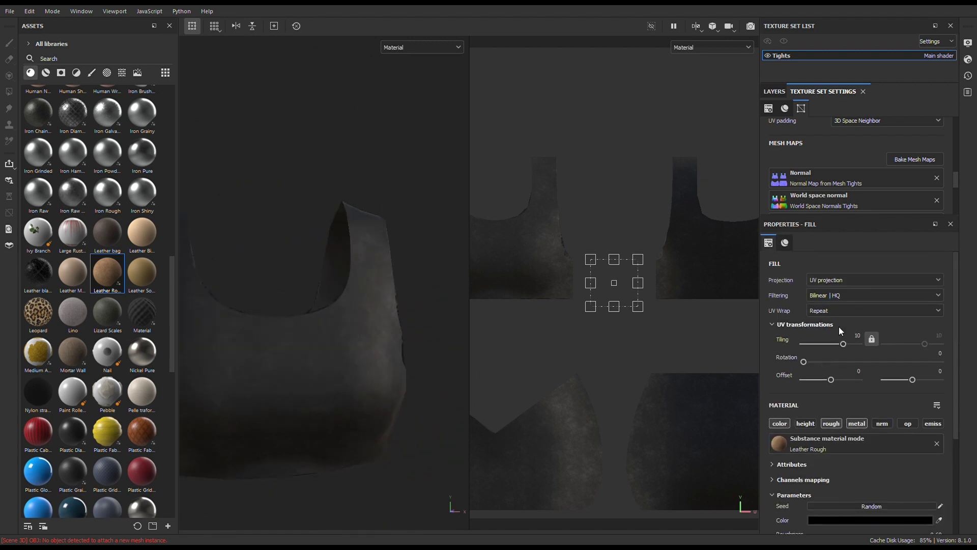
{"action": "left_click_drag", "start_coordinate": [427, 326], "coordinate": [360, 349], "text": "alt"}
{"action": "scroll", "coordinate": [863, 443], "scroll_direction": "down", "scroll_amount": 3}
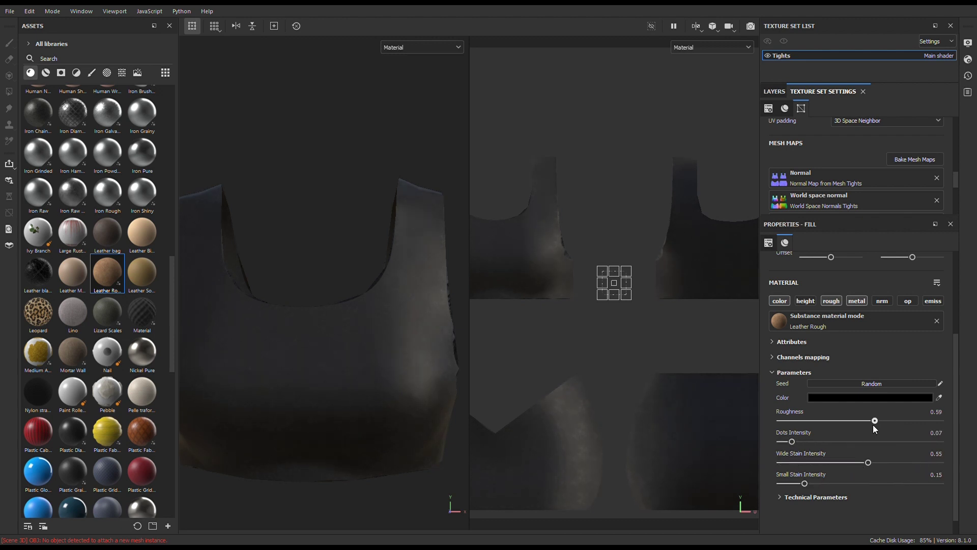
{"action": "scroll", "coordinate": [878, 425], "scroll_direction": "up", "scroll_amount": 3}
Step: Add a fill layer above Leather Rough in the layer stack, then undo it
{"action": "left_click", "coordinate": [774, 92]}
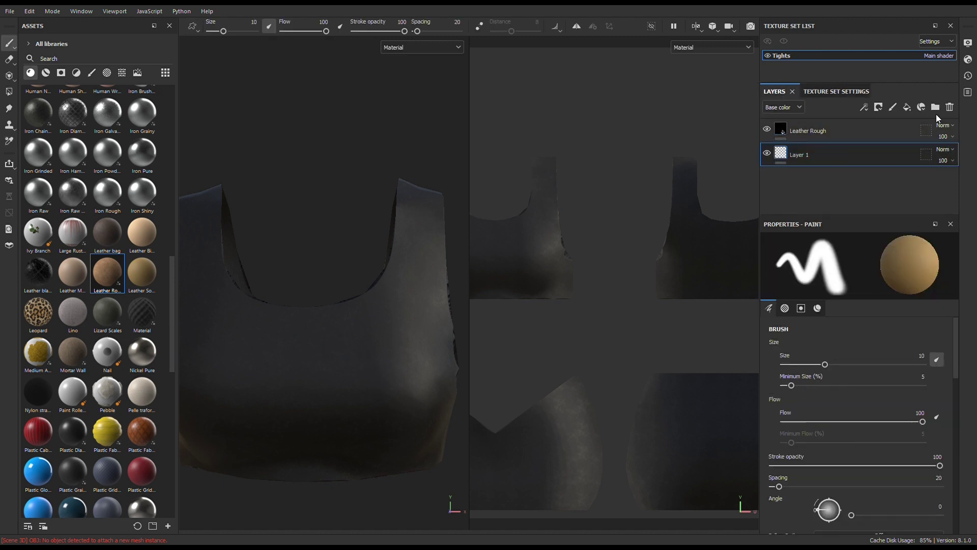
{"action": "left_click", "coordinate": [907, 107]}
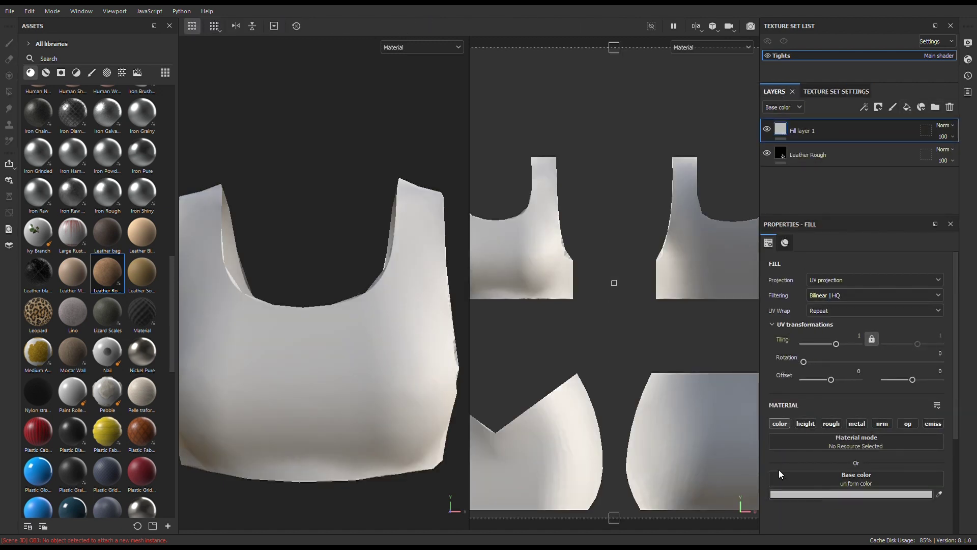
{"action": "key", "text": "ctrl+z"}
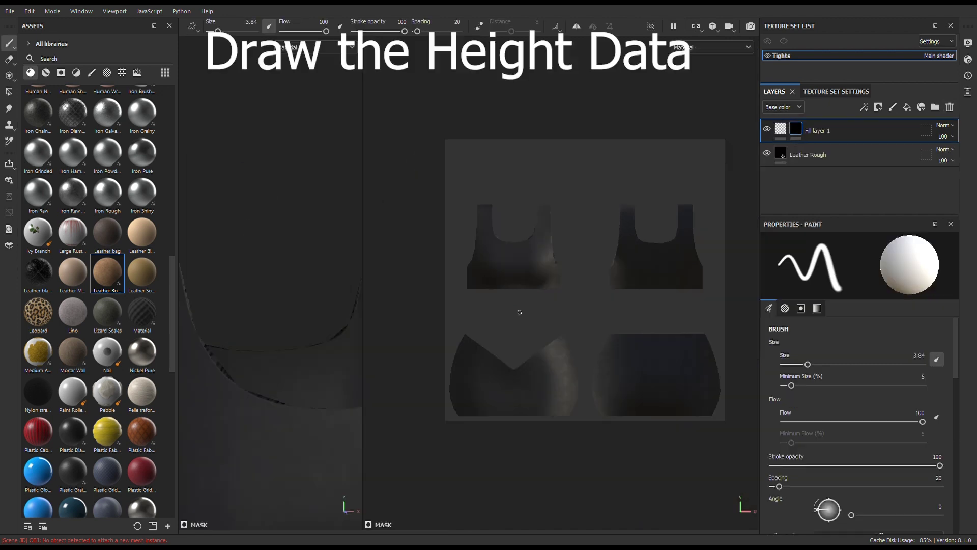
Step: Hide the side panels and paint raised seams along the skirt's V edges and top edge
{"action": "scroll", "coordinate": [519, 311], "scroll_direction": "up", "scroll_amount": 2}
{"action": "scroll", "coordinate": [556, 273], "scroll_direction": "up", "scroll_amount": 3}
{"action": "scroll", "coordinate": [451, 299], "scroll_direction": "up", "scroll_amount": 3}
{"action": "key", "text": "Tab"}
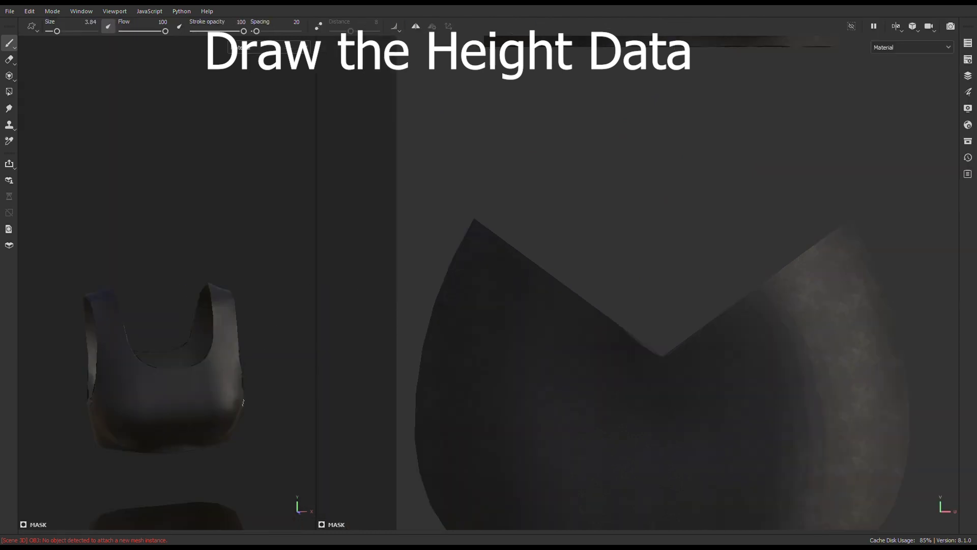
{"action": "scroll", "coordinate": [254, 387], "scroll_direction": "up", "scroll_amount": 3}
{"action": "scroll", "coordinate": [498, 255], "scroll_direction": "up", "scroll_amount": 3}
{"action": "scroll", "coordinate": [585, 291], "scroll_direction": "up", "scroll_amount": 2}
{"action": "left_click", "coordinate": [404, 158]}
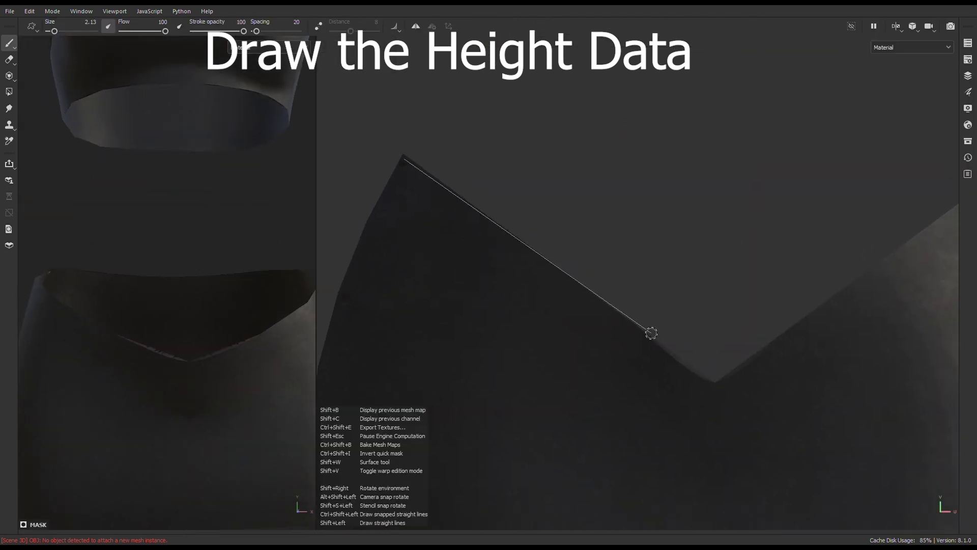
{"action": "left_click", "coordinate": [651, 333], "text": "shift"}
{"action": "left_click", "coordinate": [542, 424], "text": "shift"}
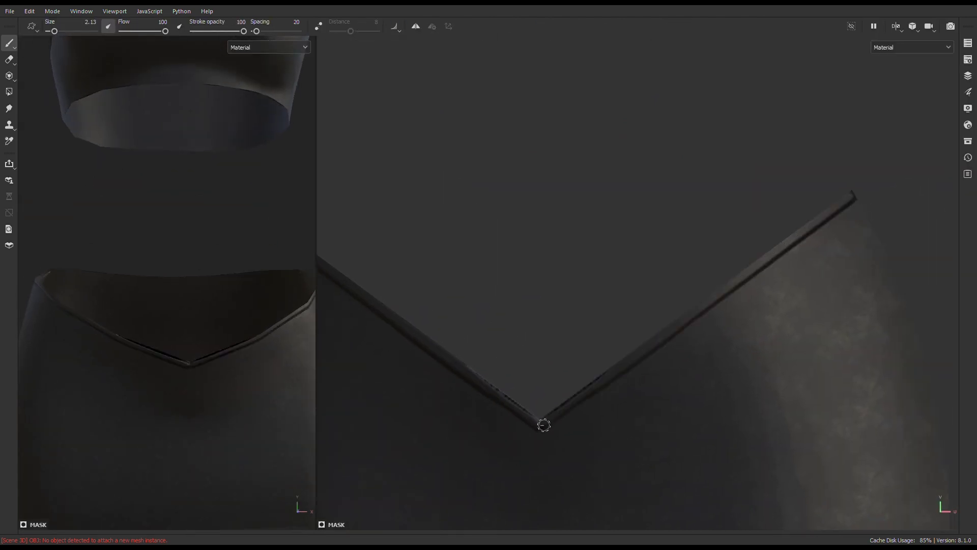
{"action": "scroll", "coordinate": [559, 387], "scroll_direction": "up", "scroll_amount": 2}
{"action": "scroll", "coordinate": [810, 333], "scroll_direction": "down", "scroll_amount": 5}
{"action": "scroll", "coordinate": [814, 333], "scroll_direction": "up", "scroll_amount": 5}
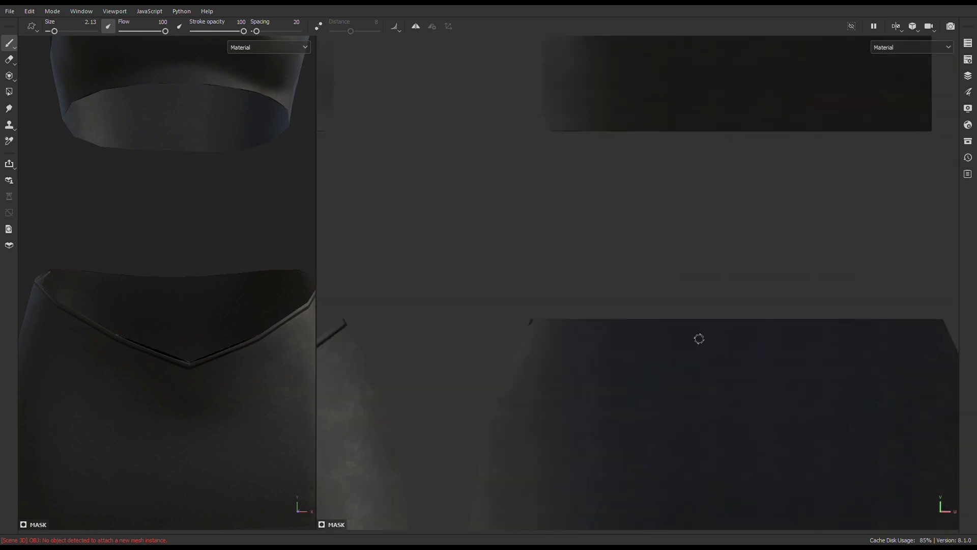
{"action": "left_click", "coordinate": [881, 277], "text": "shift"}
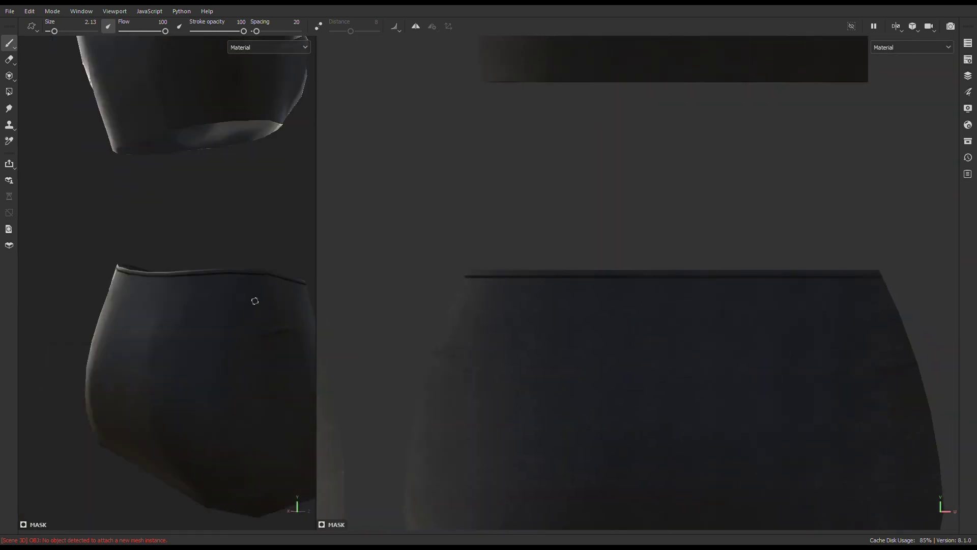
Step: Paint seams along the V-shaped piece's bottom edge and the skirt's bottom edge
{"action": "left_click_drag", "start_coordinate": [255, 301], "coordinate": [240, 288], "text": "alt"}
{"action": "scroll", "coordinate": [231, 359], "scroll_direction": "up", "scroll_amount": 3}
{"action": "left_click_drag", "start_coordinate": [232, 359], "coordinate": [240, 279], "text": "alt"}
{"action": "scroll", "coordinate": [242, 305], "scroll_direction": "down", "scroll_amount": 5}
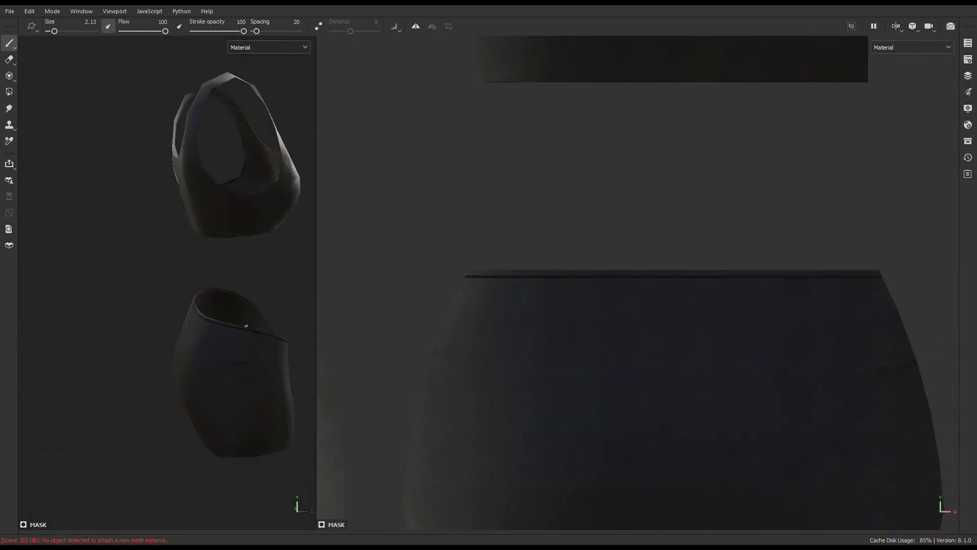
{"action": "scroll", "coordinate": [229, 327], "scroll_direction": "up", "scroll_amount": 3}
{"action": "scroll", "coordinate": [223, 328], "scroll_direction": "up", "scroll_amount": 3}
{"action": "scroll", "coordinate": [566, 336], "scroll_direction": "down", "scroll_amount": 3}
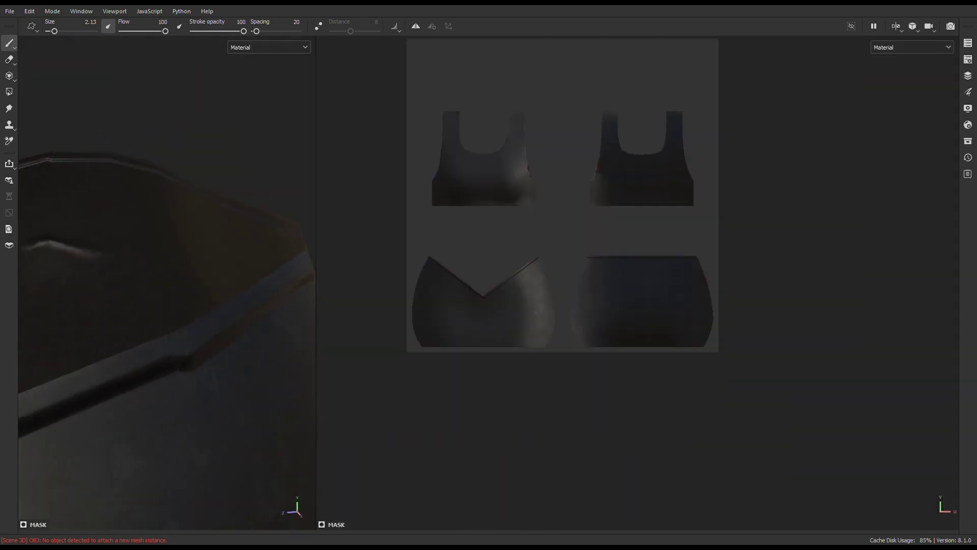
{"action": "scroll", "coordinate": [408, 327], "scroll_direction": "up", "scroll_amount": 4}
{"action": "left_click", "coordinate": [412, 325], "text": "shift"}
{"action": "scroll", "coordinate": [408, 319], "scroll_direction": "up", "scroll_amount": 3}
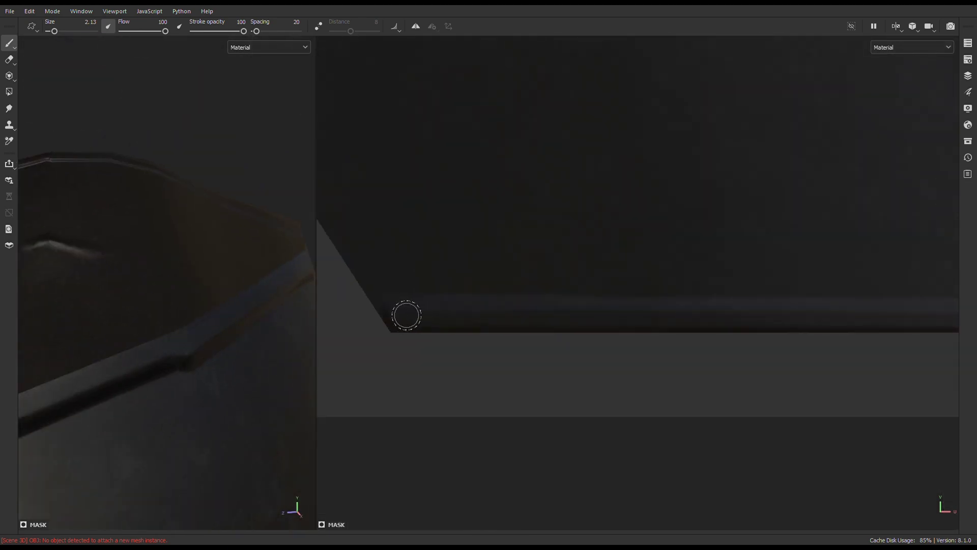
{"action": "scroll", "coordinate": [713, 364], "scroll_direction": "down", "scroll_amount": 4}
{"action": "scroll", "coordinate": [705, 361], "scroll_direction": "up", "scroll_amount": 4}
{"action": "left_click", "coordinate": [439, 353]}
{"action": "left_click", "coordinate": [840, 352], "text": "shift"}
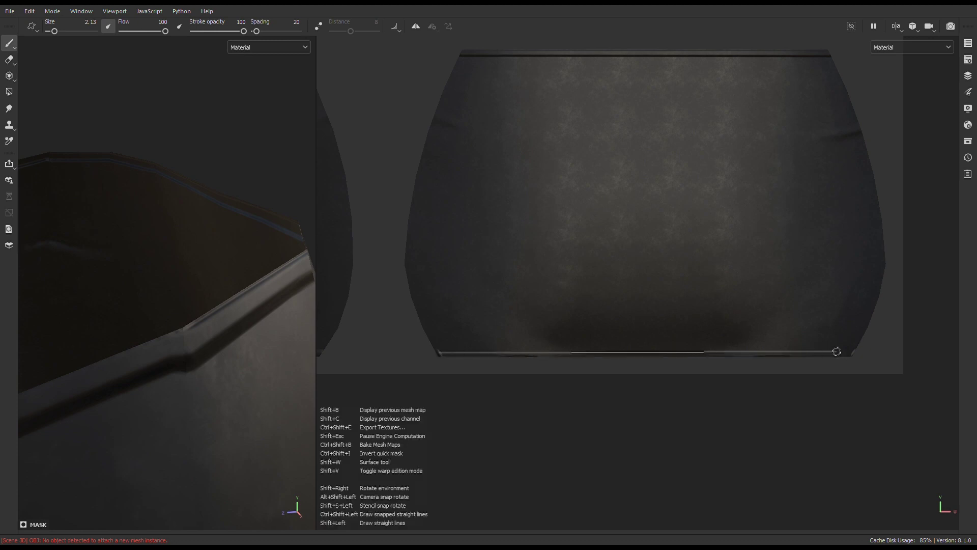
Step: Paint raised seams along the crop top's bottom hem
{"action": "scroll", "coordinate": [264, 335], "scroll_direction": "down", "scroll_amount": 5}
{"action": "scroll", "coordinate": [624, 329], "scroll_direction": "down", "scroll_amount": 3}
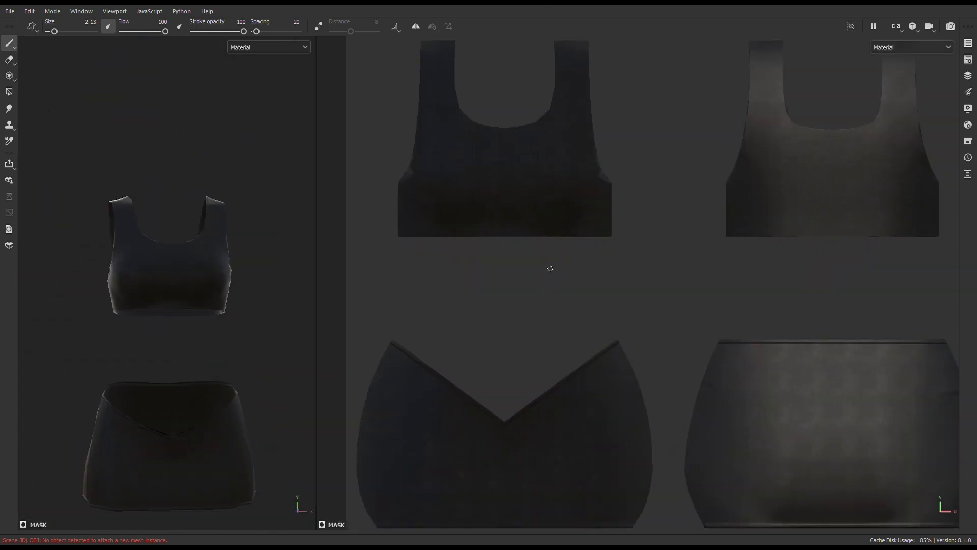
{"action": "scroll", "coordinate": [611, 344], "scroll_direction": "up", "scroll_amount": 4}
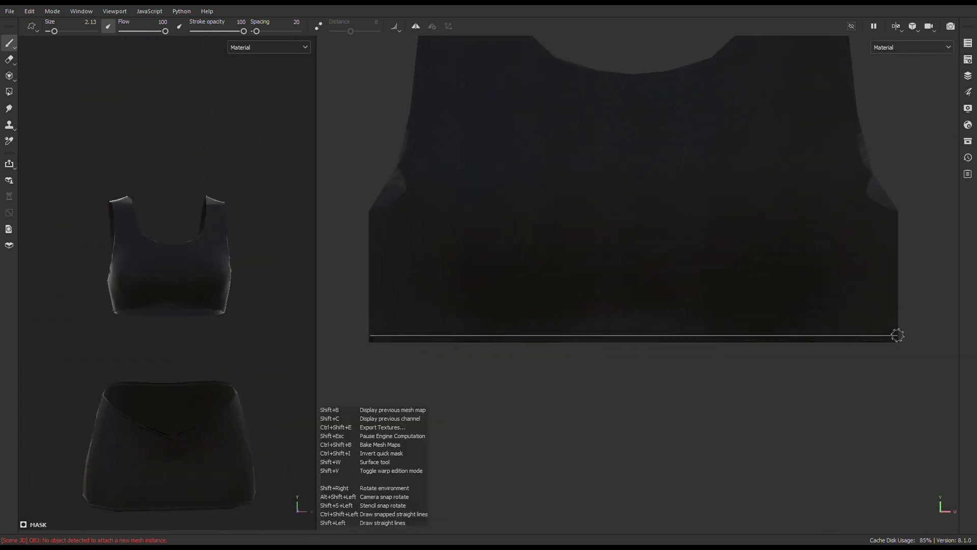
{"action": "left_click", "coordinate": [894, 335], "text": "shift"}
{"action": "scroll", "coordinate": [610, 360], "scroll_direction": "down", "scroll_amount": 2}
{"action": "scroll", "coordinate": [610, 360], "scroll_direction": "up", "scroll_amount": 3}
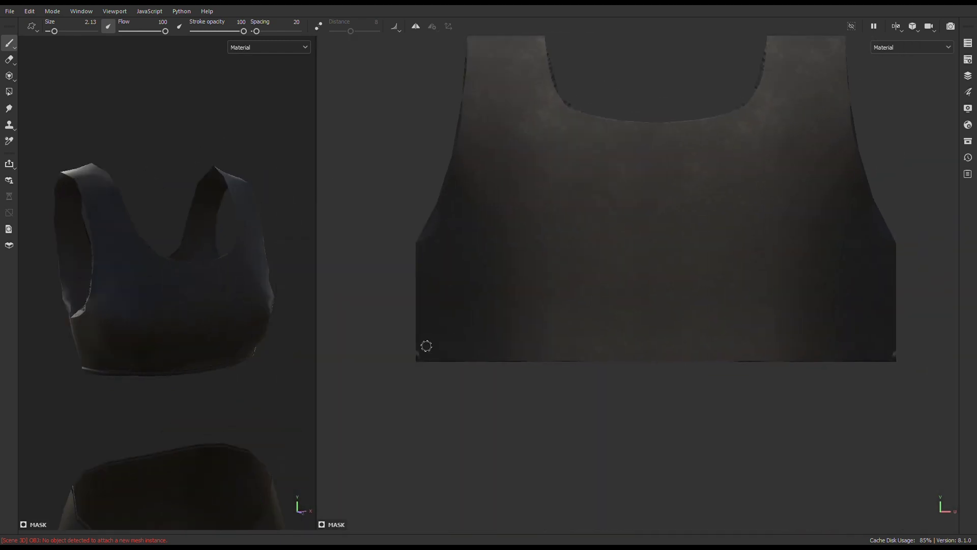
{"action": "left_click", "coordinate": [426, 345]}
{"action": "left_click", "coordinate": [901, 356], "text": "shift"}
{"action": "scroll", "coordinate": [571, 253], "scroll_direction": "up", "scroll_amount": 2}
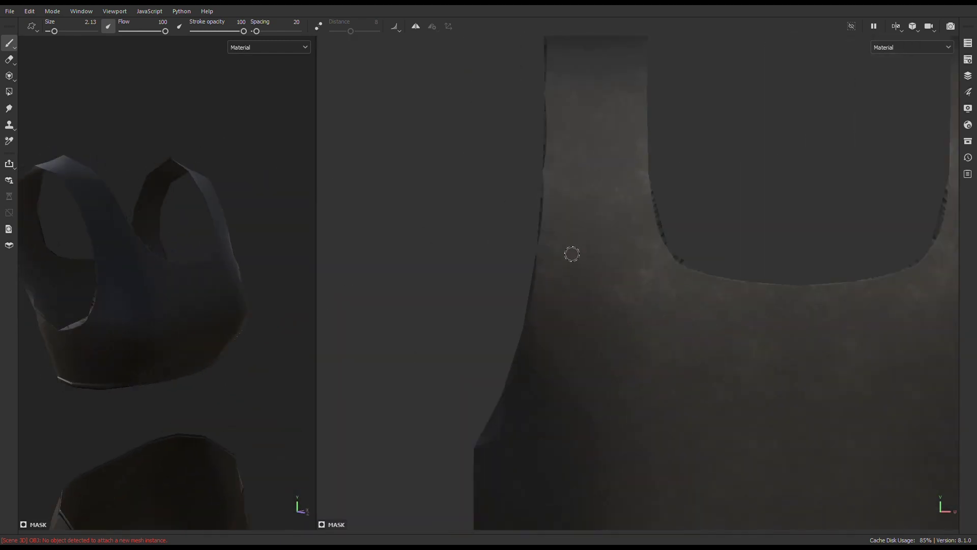
{"action": "scroll", "coordinate": [585, 332], "scroll_direction": "up", "scroll_amount": 1}
{"action": "scroll", "coordinate": [590, 170], "scroll_direction": "up", "scroll_amount": 2}
{"action": "scroll", "coordinate": [555, 103], "scroll_direction": "down", "scroll_amount": 1}
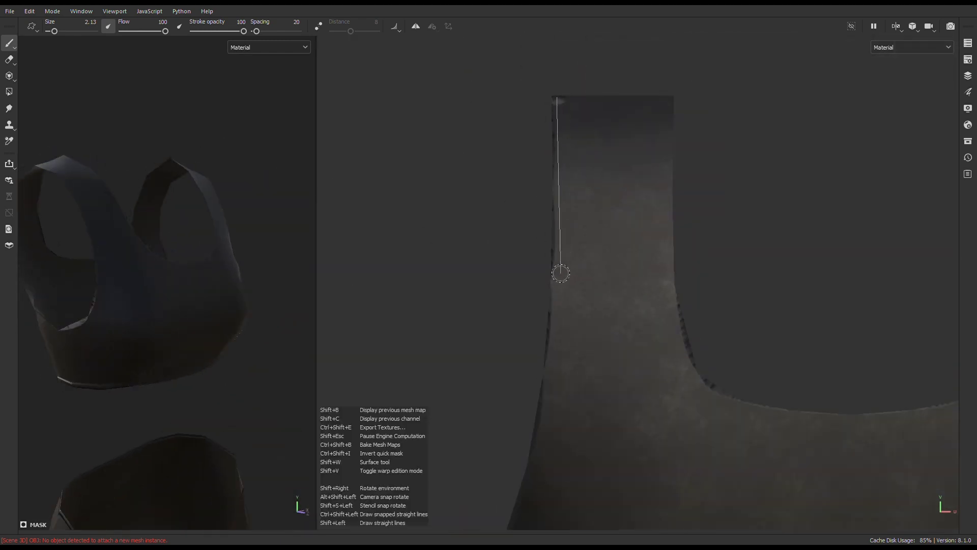
Step: Paint seams down the edges of the first strap and the other strap
{"action": "left_click", "coordinate": [545, 382], "text": "shift"}
{"action": "left_click", "coordinate": [552, 423], "text": "shift"}
{"action": "middle_click_drag", "start_coordinate": [553, 424], "coordinate": [591, 182]}
{"action": "left_click", "coordinate": [578, 234], "text": "shift"}
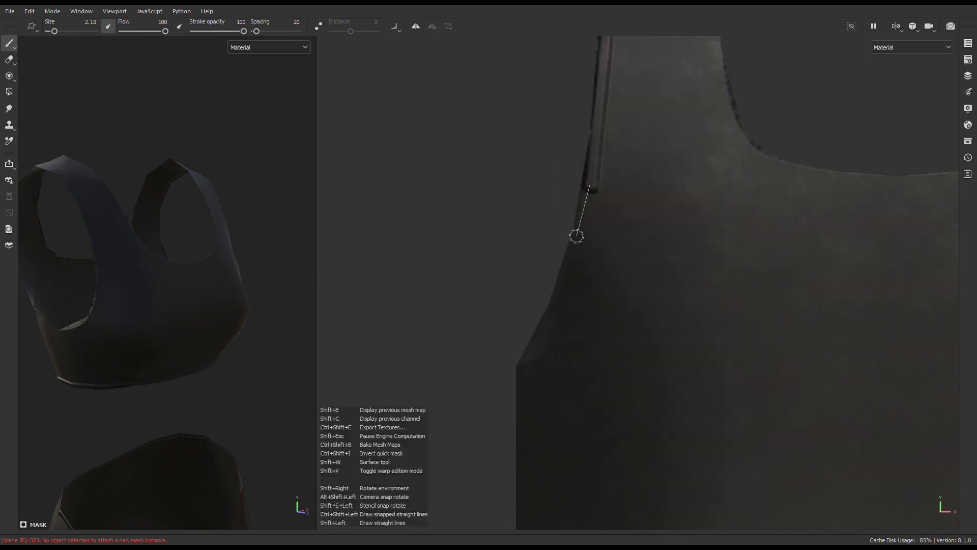
{"action": "scroll", "coordinate": [679, 327], "scroll_direction": "down", "scroll_amount": 4}
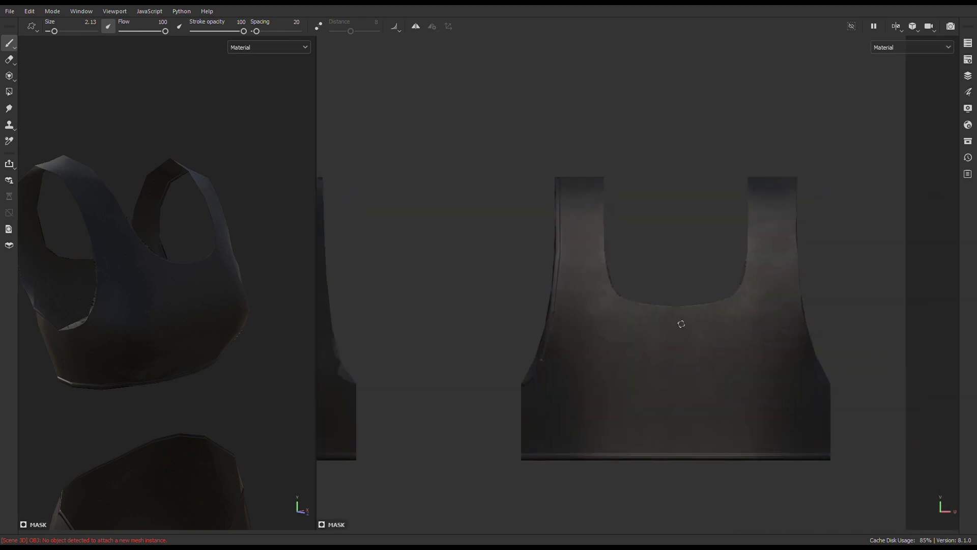
{"action": "scroll", "coordinate": [646, 280], "scroll_direction": "up", "scroll_amount": 2}
{"action": "scroll", "coordinate": [534, 229], "scroll_direction": "up", "scroll_amount": 1}
{"action": "scroll", "coordinate": [484, 130], "scroll_direction": "up", "scroll_amount": 1}
{"action": "left_click_drag", "start_coordinate": [484, 130], "coordinate": [484, 298]}
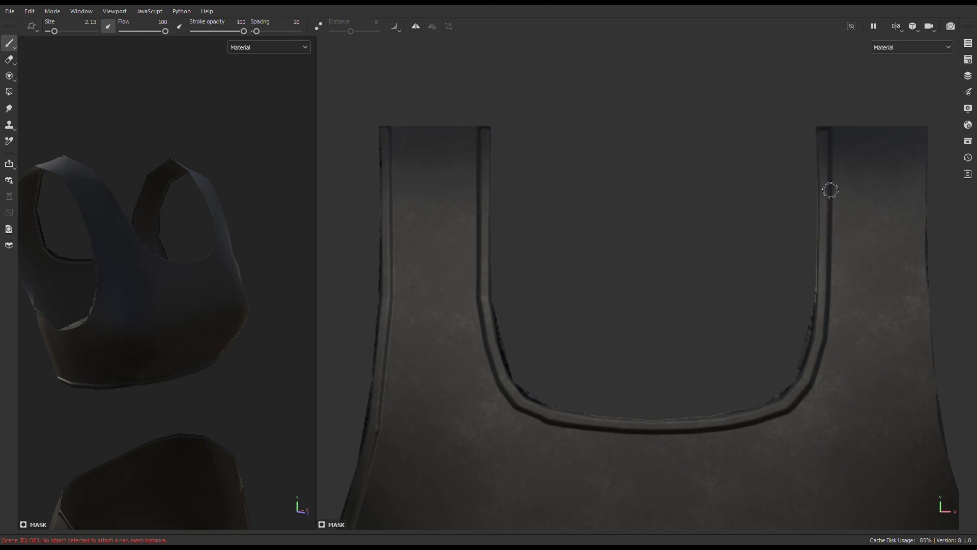
Step: Paint seams down the right strap edge from the strap top
{"action": "scroll", "coordinate": [830, 190], "scroll_direction": "down", "scroll_amount": 3}
{"action": "scroll", "coordinate": [716, 105], "scroll_direction": "up", "scroll_amount": 2}
{"action": "left_click", "coordinate": [714, 110]}
{"action": "left_click", "coordinate": [712, 275], "text": "shift"}
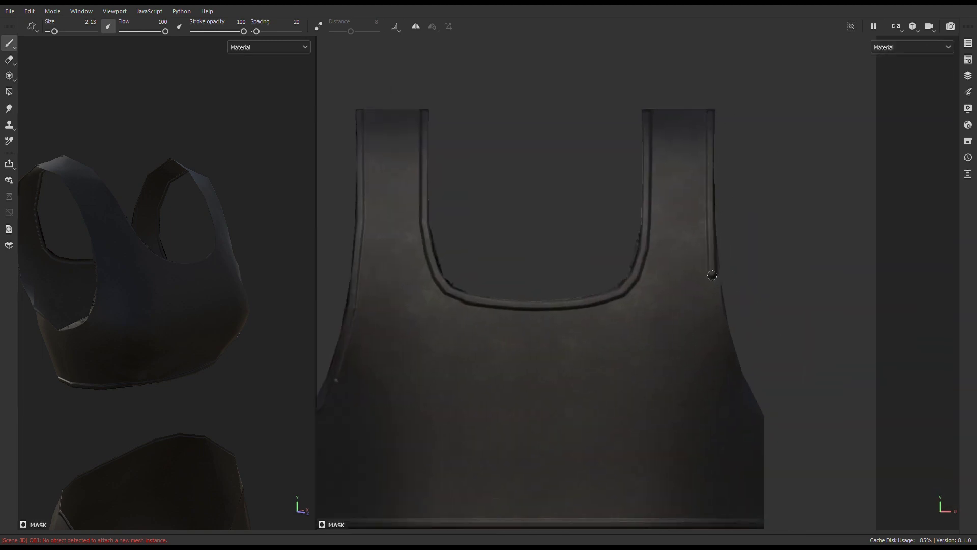
{"action": "scroll", "coordinate": [738, 327], "scroll_direction": "down", "scroll_amount": 3}
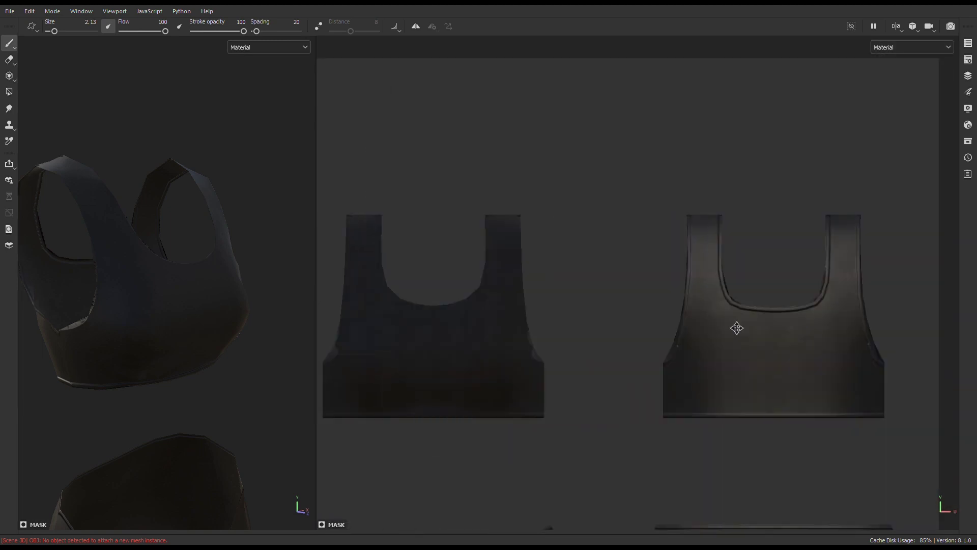
{"action": "scroll", "coordinate": [548, 312], "scroll_direction": "up", "scroll_amount": 3}
{"action": "scroll", "coordinate": [460, 432], "scroll_direction": "up", "scroll_amount": 2}
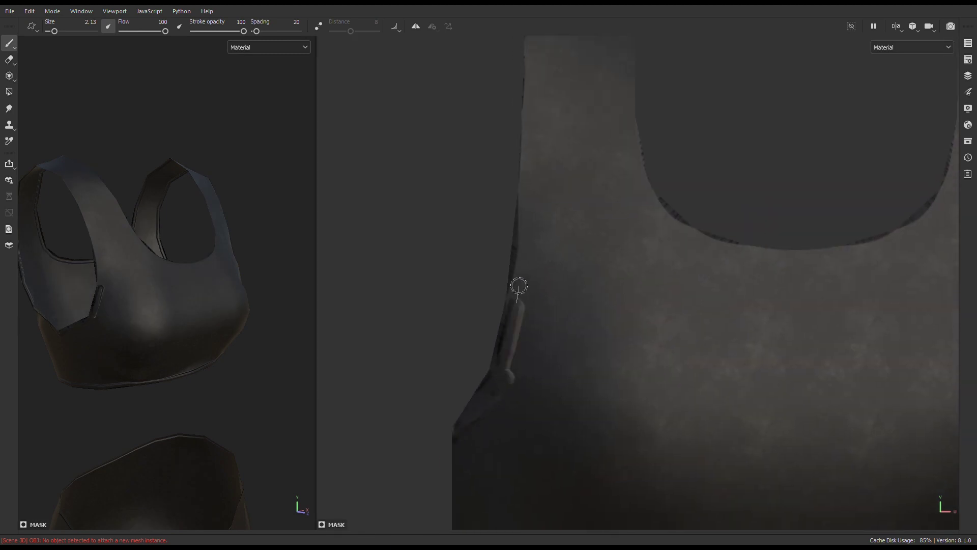
{"action": "middle_click_drag", "start_coordinate": [529, 168], "coordinate": [524, 271]}
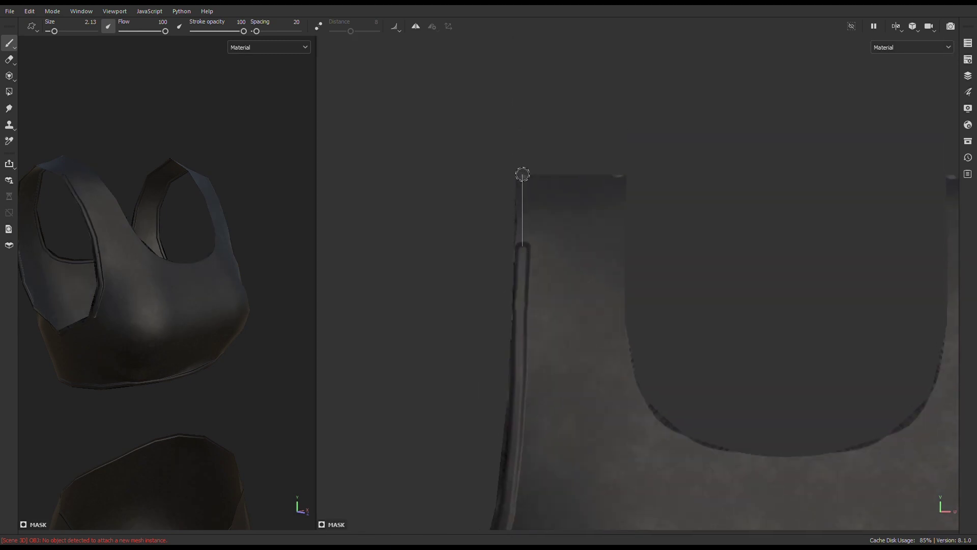
{"action": "left_click", "coordinate": [619, 333], "text": "shift"}
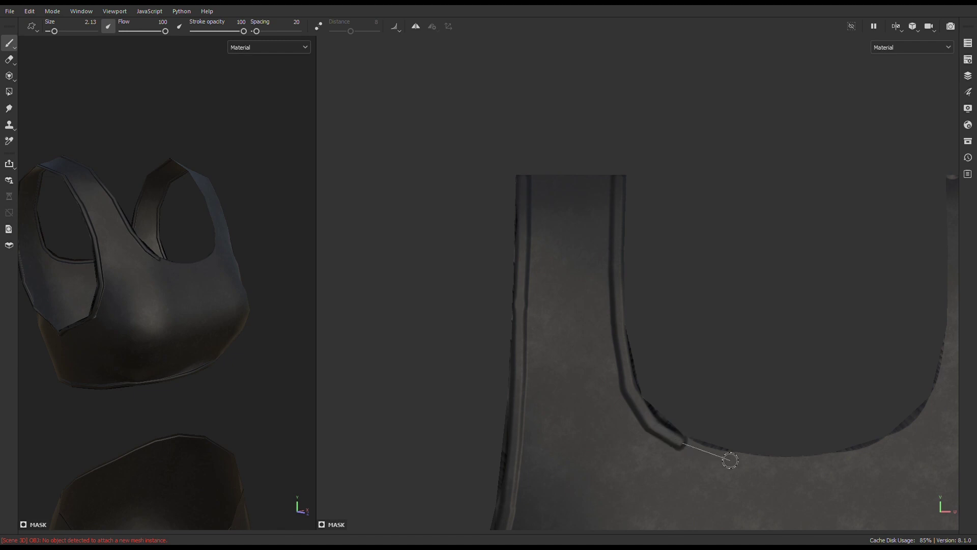
Step: Paint a seam down the strap's outer edge to the side, then orbit to inspect the opening
{"action": "middle_click_drag", "start_coordinate": [927, 418], "coordinate": [726, 434]}
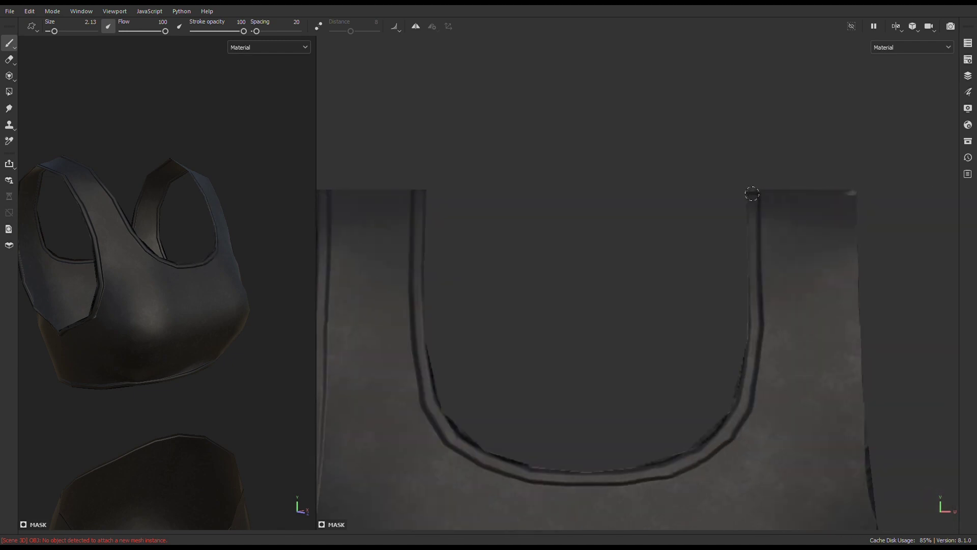
{"action": "scroll", "coordinate": [753, 194], "scroll_direction": "up", "scroll_amount": 2}
{"action": "middle_click_drag", "start_coordinate": [833, 233], "coordinate": [737, 175]}
{"action": "left_click_drag", "start_coordinate": [737, 175], "coordinate": [740, 405]}
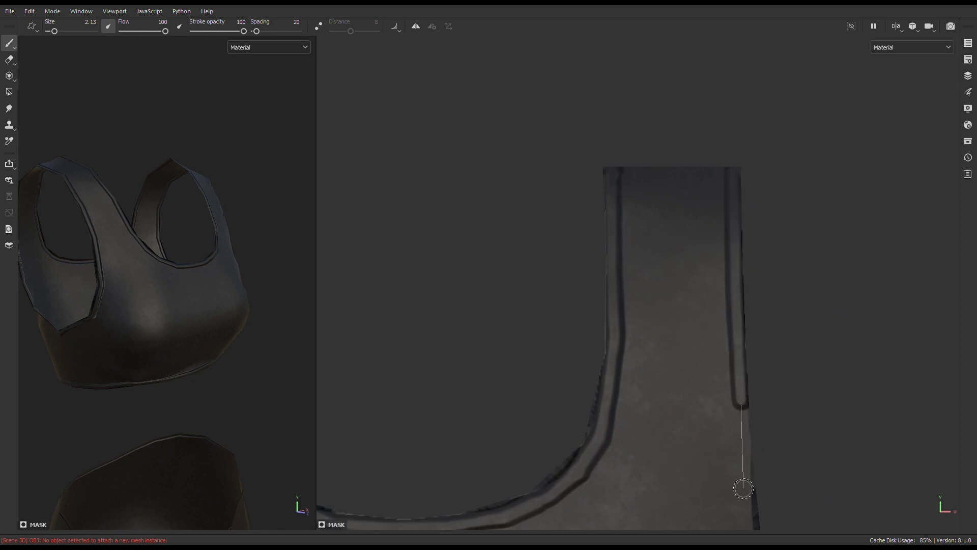
{"action": "middle_click_drag", "start_coordinate": [743, 489], "coordinate": [655, 192]}
{"action": "left_click", "coordinate": [663, 305], "text": "shift"}
{"action": "left_click", "coordinate": [701, 420], "text": "shift"}
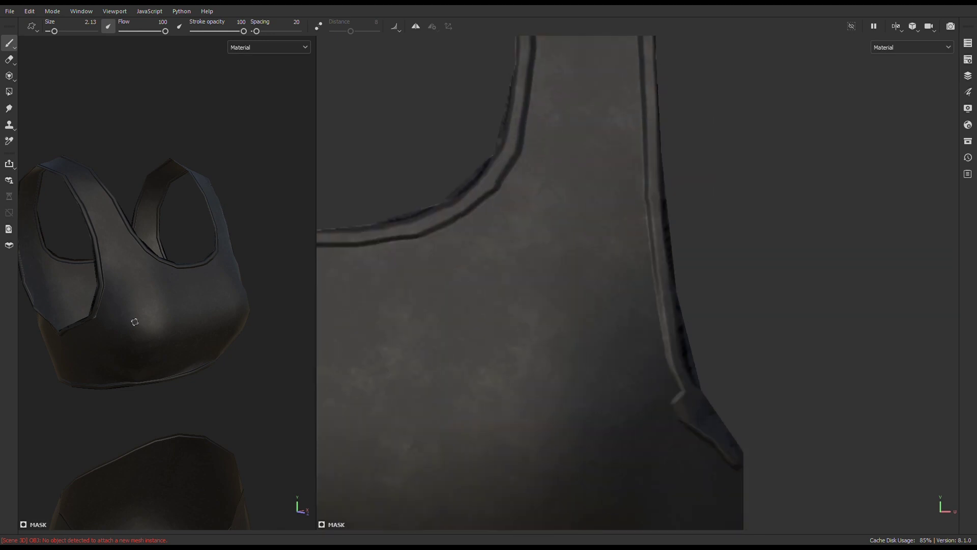
{"action": "mouse_move", "coordinate": [135, 321]}
{"action": "left_mouse_down", "text": "alt"}
{"action": "mouse_move", "coordinate": [236, 308]}
{"action": "mouse_move", "coordinate": [266, 286]}
{"action": "mouse_move", "coordinate": [81, 336]}
{"action": "left_mouse_up", "text": "alt"}
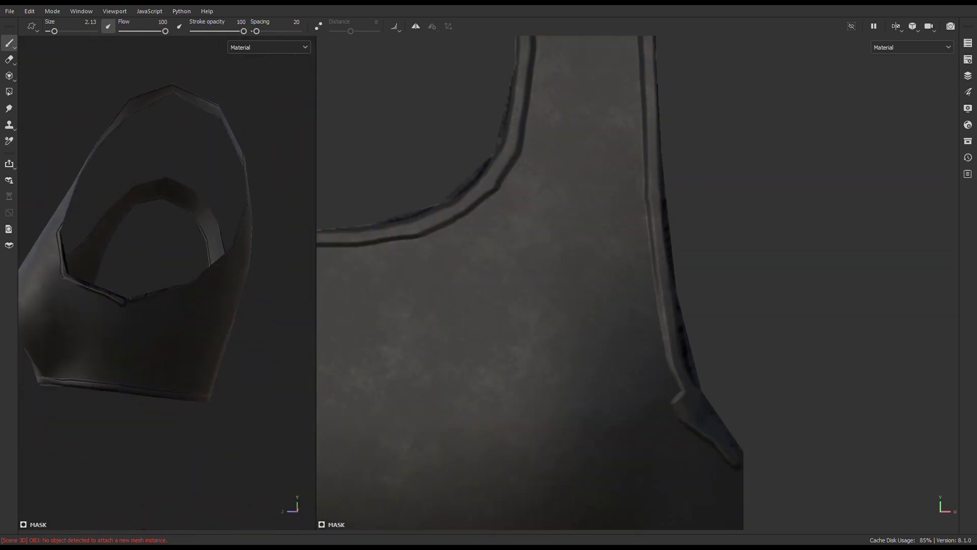
{"action": "scroll", "coordinate": [160, 321], "scroll_direction": "up", "scroll_amount": 3}
{"action": "mouse_move", "coordinate": [251, 305]}
{"action": "left_mouse_down", "text": "alt"}
{"action": "mouse_move", "coordinate": [136, 395]}
{"action": "mouse_move", "coordinate": [200, 293]}
{"action": "mouse_move", "coordinate": [196, 285]}
{"action": "left_mouse_up", "text": "alt"}
Step: Frame the outfit, restore the panels, and rename the seam fill layer to 'Height'
{"action": "key", "text": "f"}
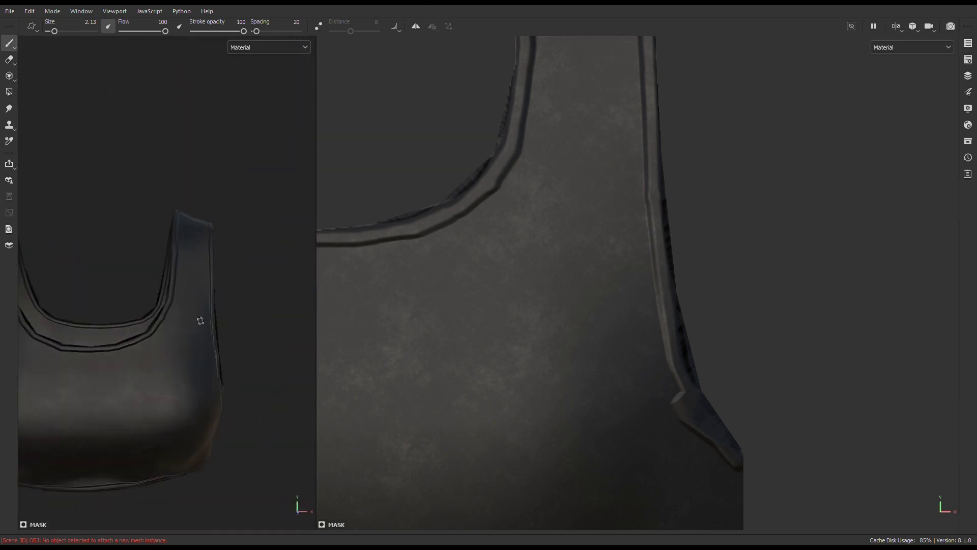
{"action": "key", "text": "f"}
{"action": "key", "text": "Tab"}
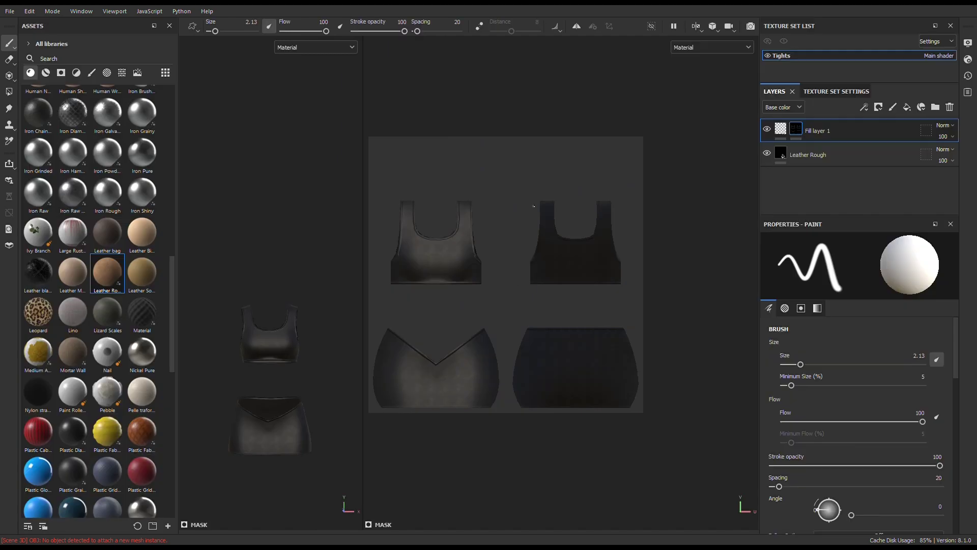
{"action": "left_click_drag", "start_coordinate": [364, 283], "coordinate": [465, 283]}
{"action": "scroll", "coordinate": [388, 268], "scroll_direction": "up", "scroll_amount": 3}
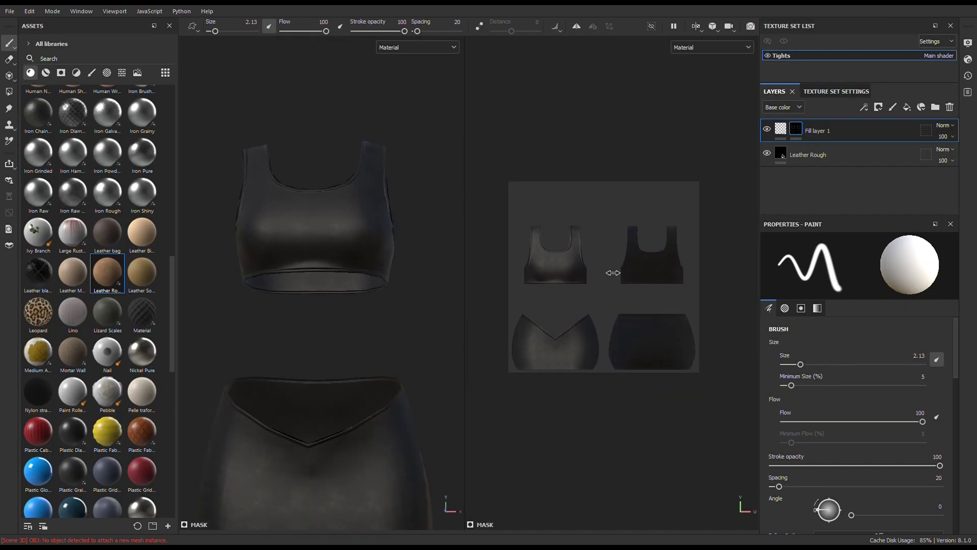
{"action": "double_click", "coordinate": [817, 131]}
{"action": "type", "text": "Height"}
{"action": "key", "text": "Return"}
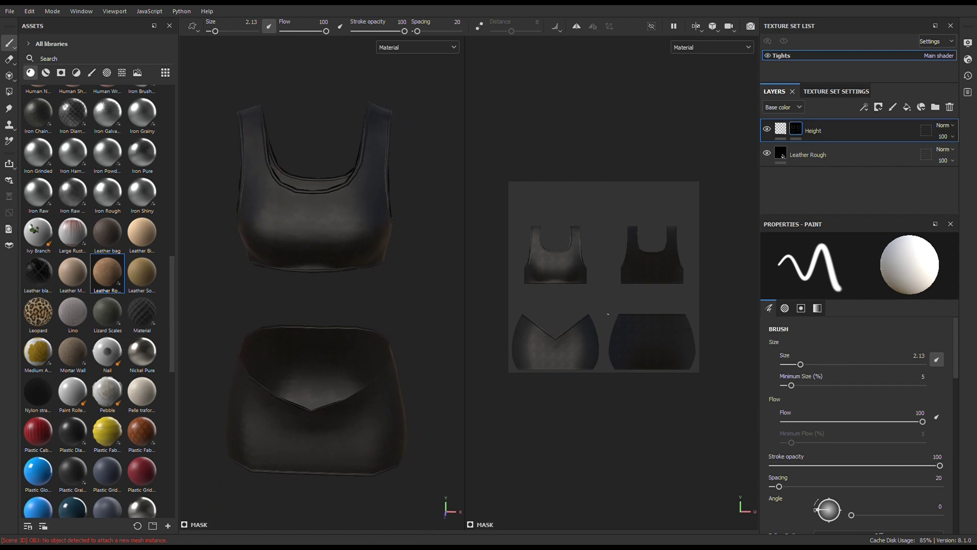
Step: Add a new fill layer with color, roughness, metal and normal channels disabled
{"action": "left_click", "coordinate": [907, 107]}
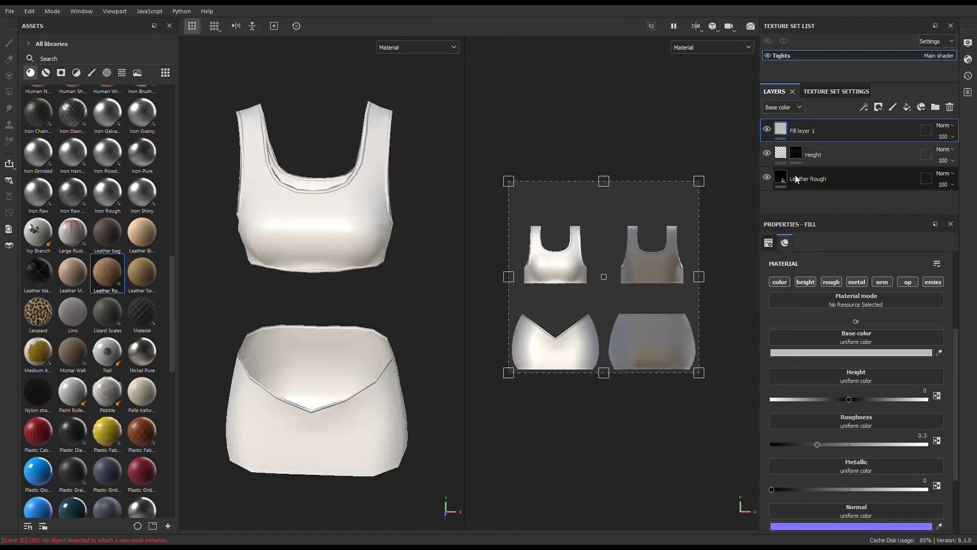
{"action": "left_click", "coordinate": [779, 282]}
{"action": "left_click", "coordinate": [831, 282]}
{"action": "left_click", "coordinate": [857, 282]}
{"action": "left_click", "coordinate": [882, 282]}
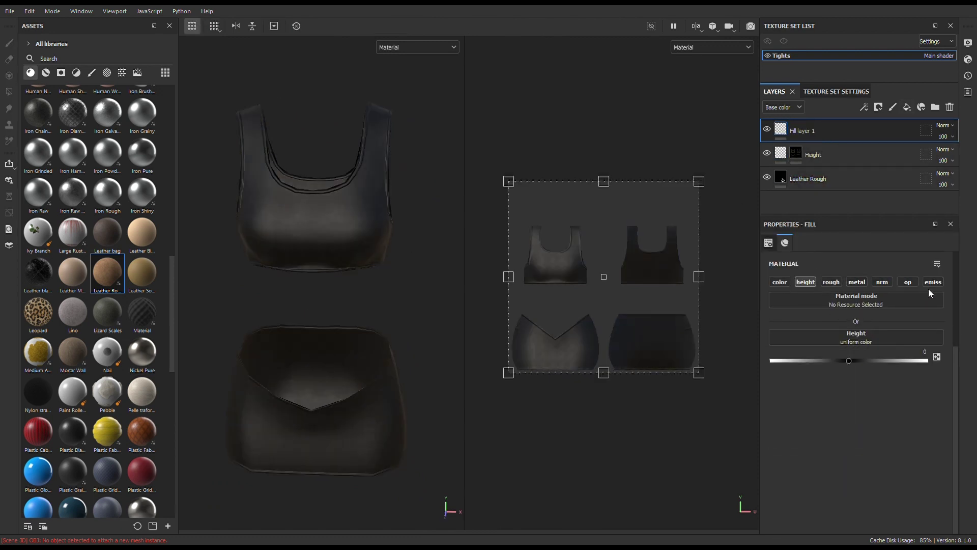
{"action": "left_click", "coordinate": [122, 72]}
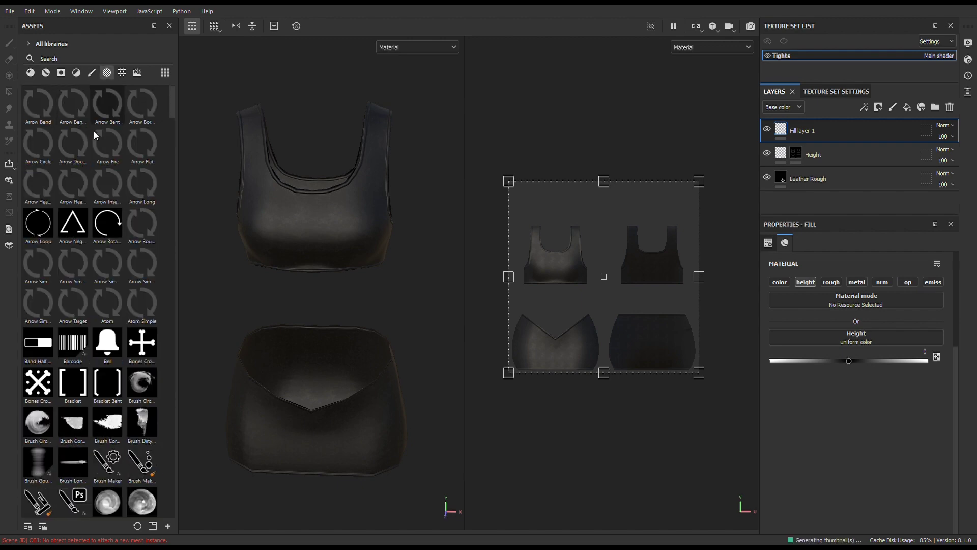
{"action": "scroll", "coordinate": [70, 114], "scroll_direction": "up", "scroll_amount": 10}
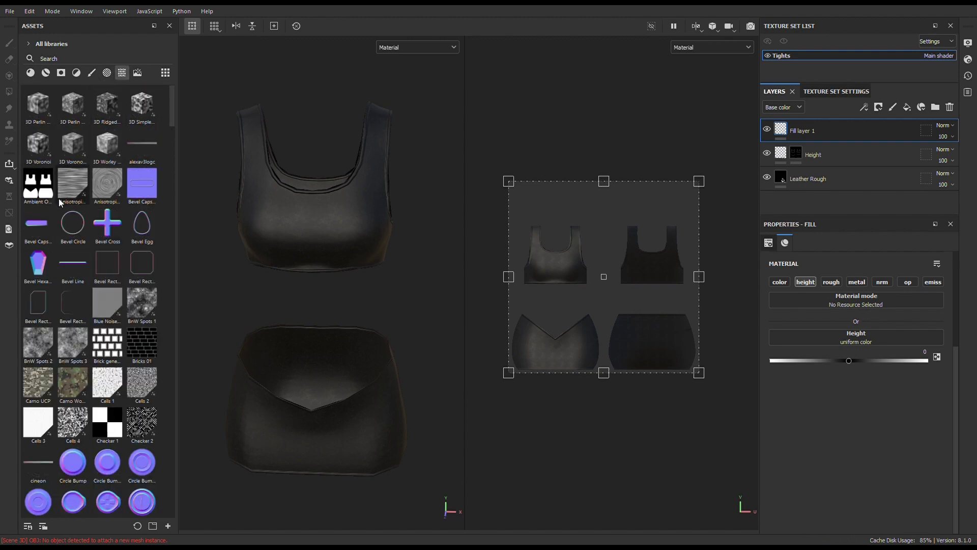
{"action": "scroll", "coordinate": [61, 204], "scroll_direction": "down", "scroll_amount": 4}
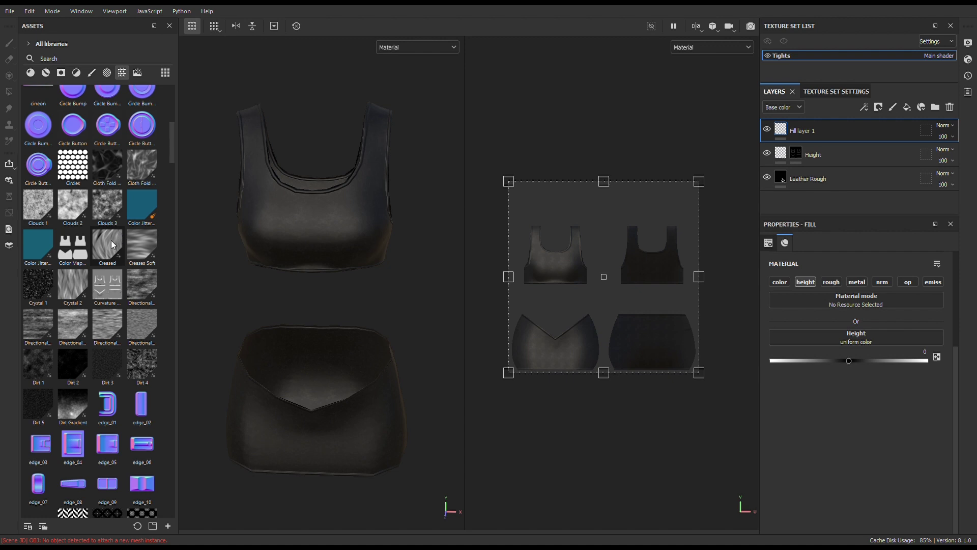
Step: Use Creases Soft as the fill's height, masked in black and revealed on the front UV islands
{"action": "left_click_drag", "start_coordinate": [142, 247], "coordinate": [815, 337]}
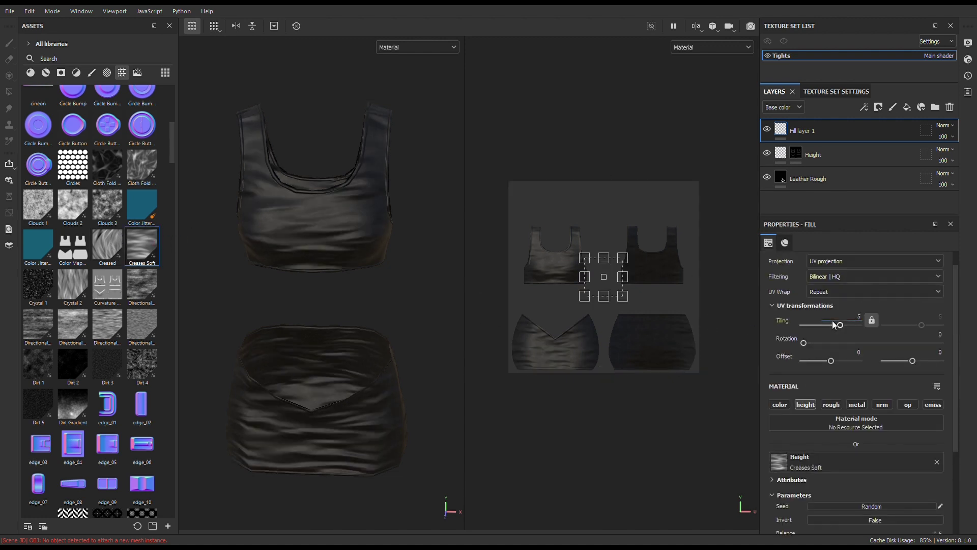
{"action": "right_click", "coordinate": [829, 136]}
{"action": "left_click", "coordinate": [856, 153]}
{"action": "left_click", "coordinate": [9, 92]}
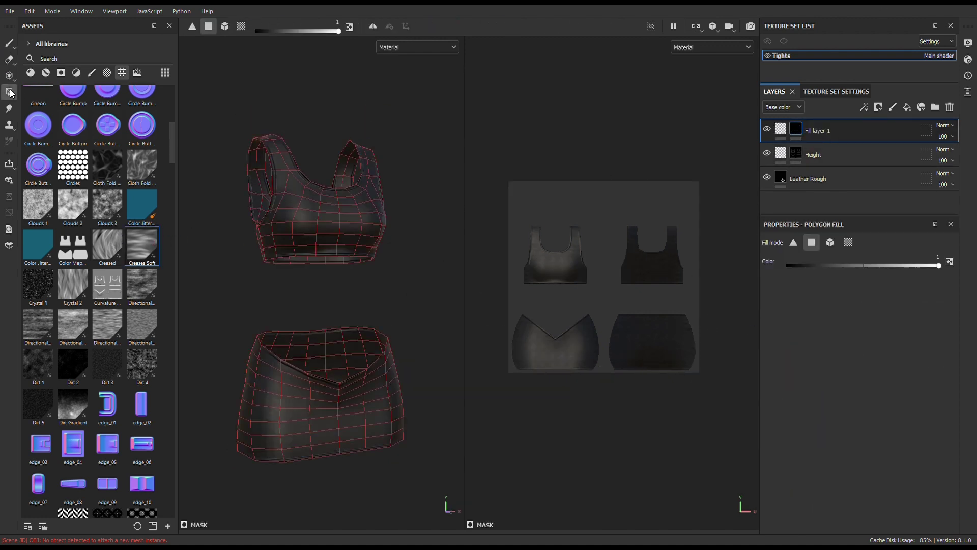
{"action": "left_click", "coordinate": [555, 341]}
{"action": "left_click", "coordinate": [781, 128]}
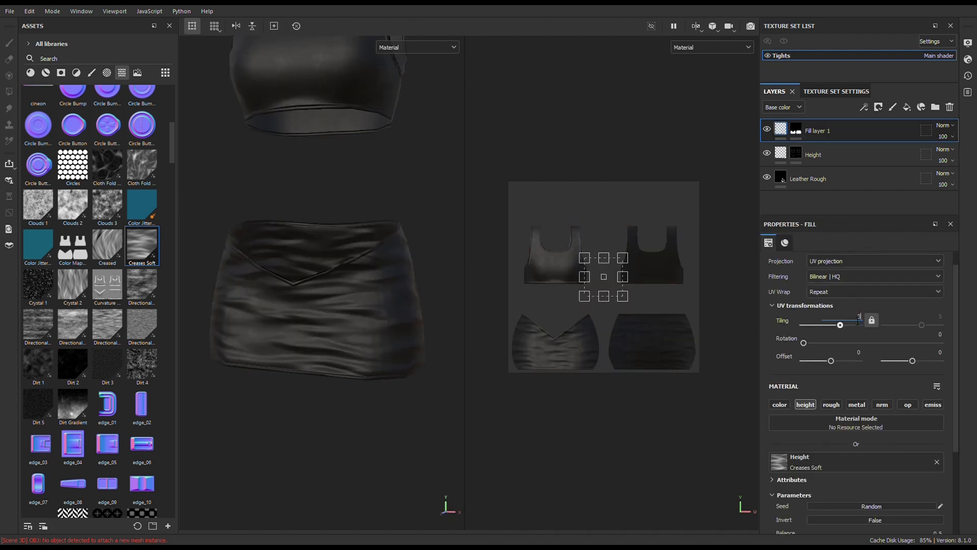
Step: Set the crease texture tiling to 2 and reframe the view on the outfit
{"action": "scroll", "coordinate": [407, 328], "scroll_direction": "up", "scroll_amount": 3}
{"action": "mouse_move", "coordinate": [408, 328]}
{"action": "left_mouse_down", "text": "alt"}
{"action": "mouse_move", "coordinate": [286, 347]}
{"action": "mouse_move", "coordinate": [384, 335]}
{"action": "left_mouse_up", "text": "alt"}
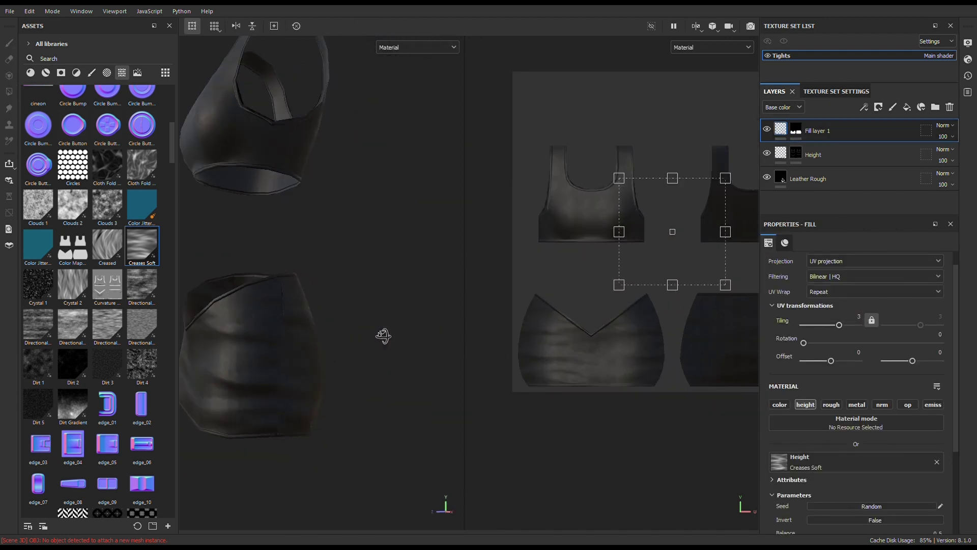
{"action": "key", "text": "f"}
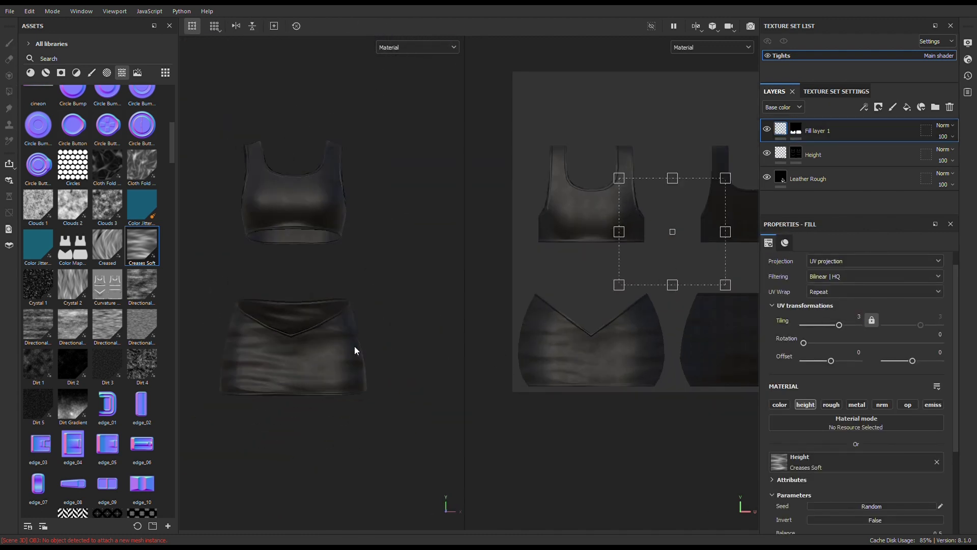
{"action": "scroll", "coordinate": [578, 300], "scroll_direction": "up", "scroll_amount": 3}
{"action": "left_click_drag", "start_coordinate": [371, 338], "coordinate": [328, 351], "text": "alt"}
{"action": "key", "text": "f"}
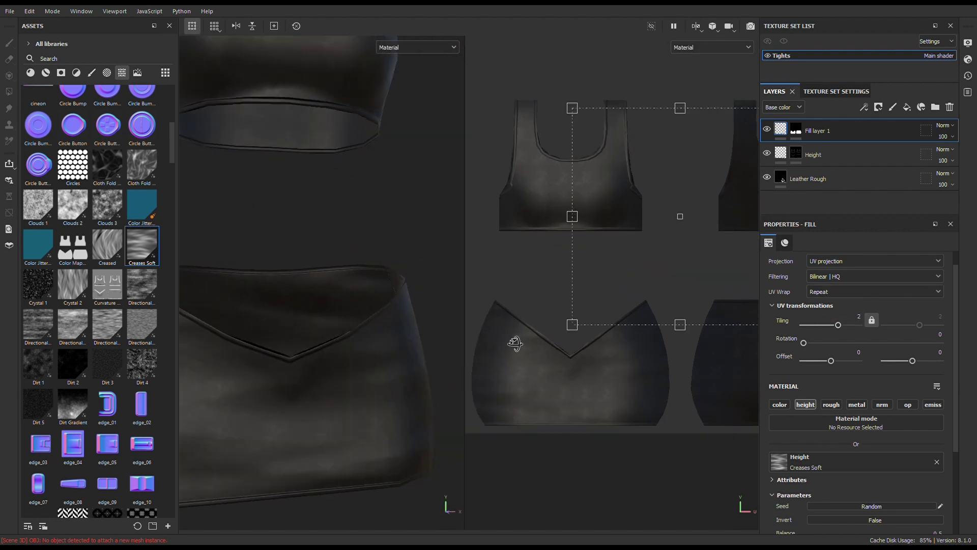
{"action": "left_click_drag", "start_coordinate": [433, 250], "coordinate": [370, 251], "text": "alt"}
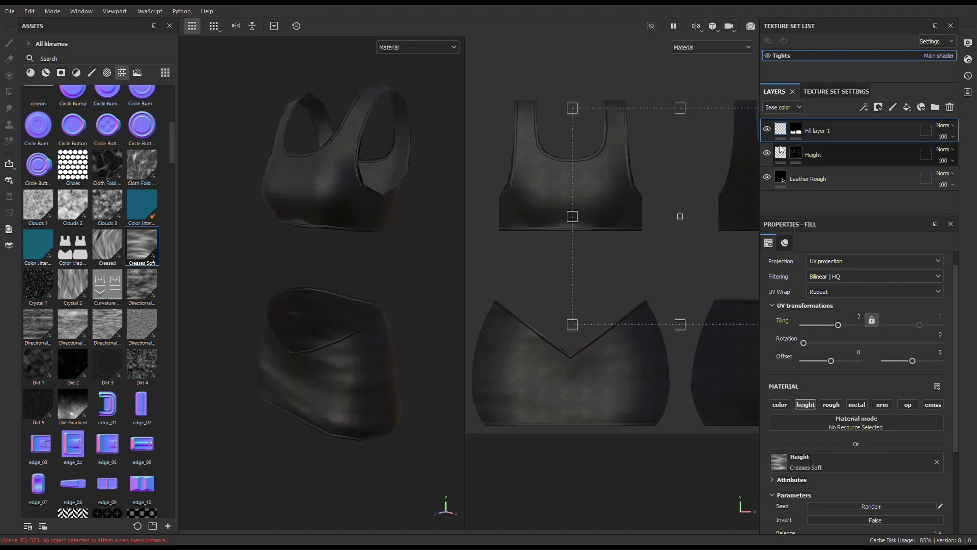
Step: Drop the seam Height layer's uniform height to 0.5, inspecting the top's softened seams
{"action": "left_click", "coordinate": [814, 155]}
{"action": "left_click_drag", "start_coordinate": [356, 313], "coordinate": [393, 335], "text": "alt"}
{"action": "scroll", "coordinate": [393, 335], "scroll_direction": "up", "scroll_amount": 3}
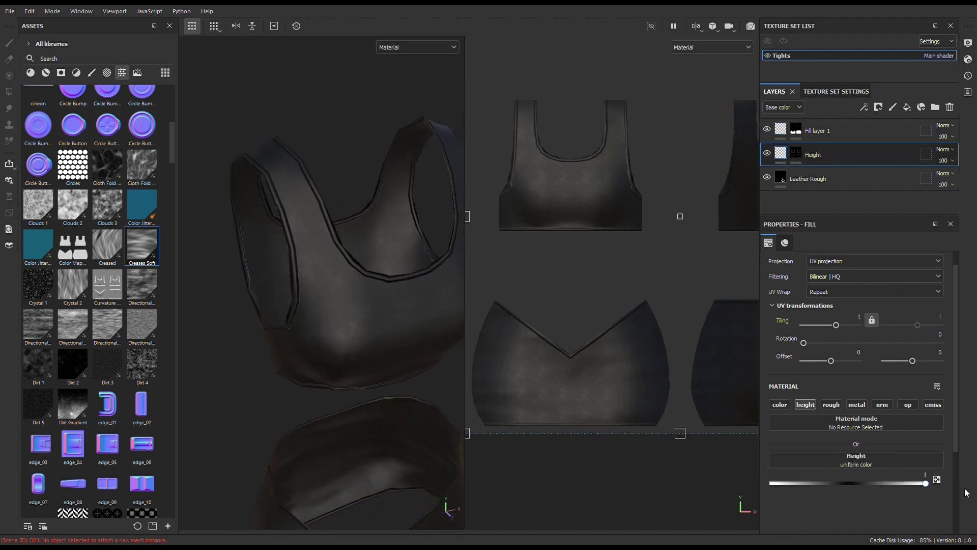
{"action": "mouse_move", "coordinate": [926, 483]}
{"action": "left_mouse_down"}
{"action": "mouse_move", "coordinate": [814, 487]}
{"action": "mouse_move", "coordinate": [883, 489]}
{"action": "left_mouse_up"}
{"action": "scroll", "coordinate": [404, 344], "scroll_direction": "up", "scroll_amount": 3}
{"action": "scroll", "coordinate": [355, 354], "scroll_direction": "up", "scroll_amount": 2}
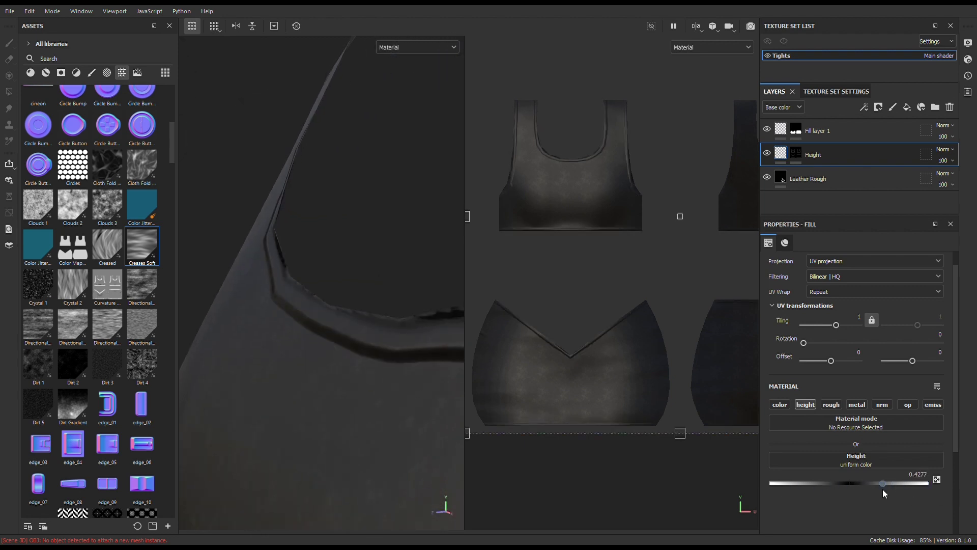
{"action": "scroll", "coordinate": [338, 351], "scroll_direction": "down", "scroll_amount": 5}
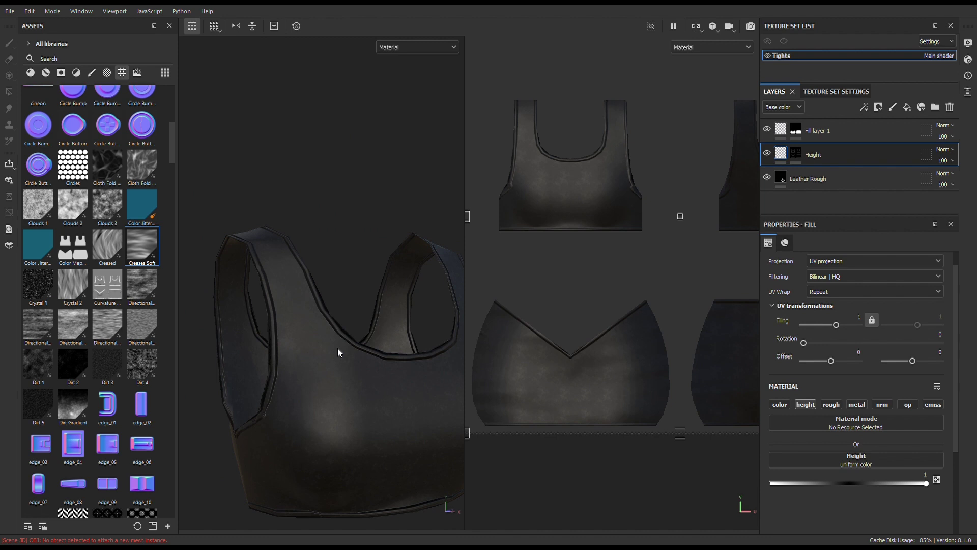
{"action": "scroll", "coordinate": [328, 240], "scroll_direction": "down", "scroll_amount": 3}
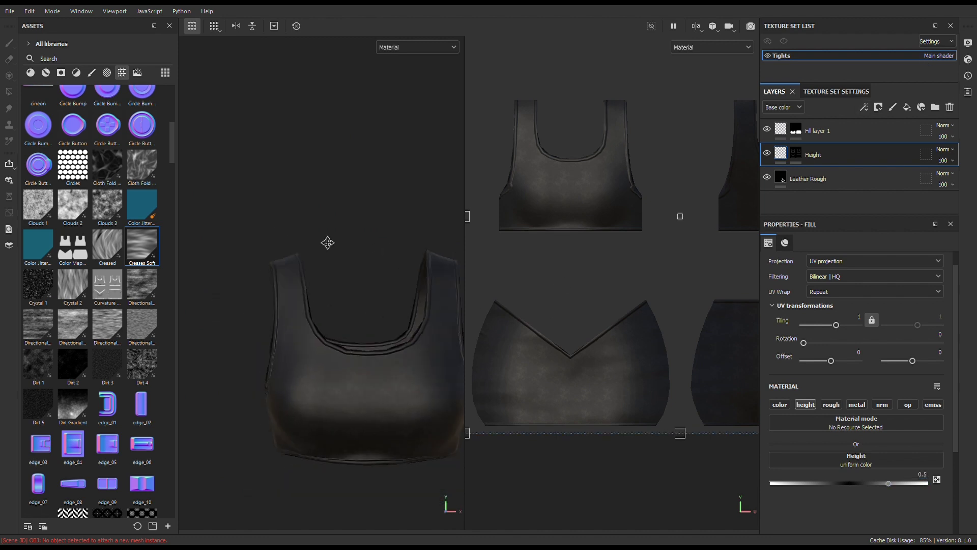
{"action": "scroll", "coordinate": [371, 157], "scroll_direction": "down", "scroll_amount": 3}
{"action": "scroll", "coordinate": [436, 229], "scroll_direction": "down", "scroll_amount": 2}
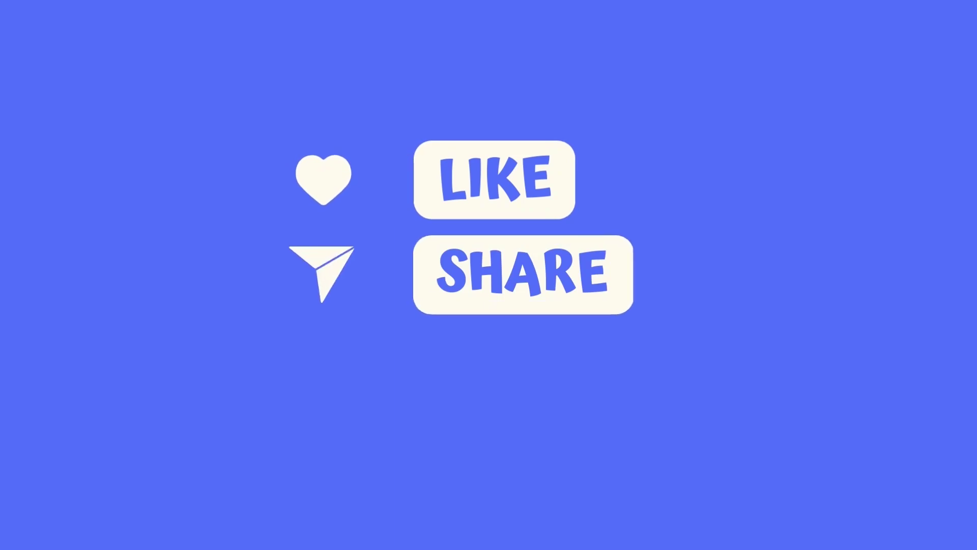